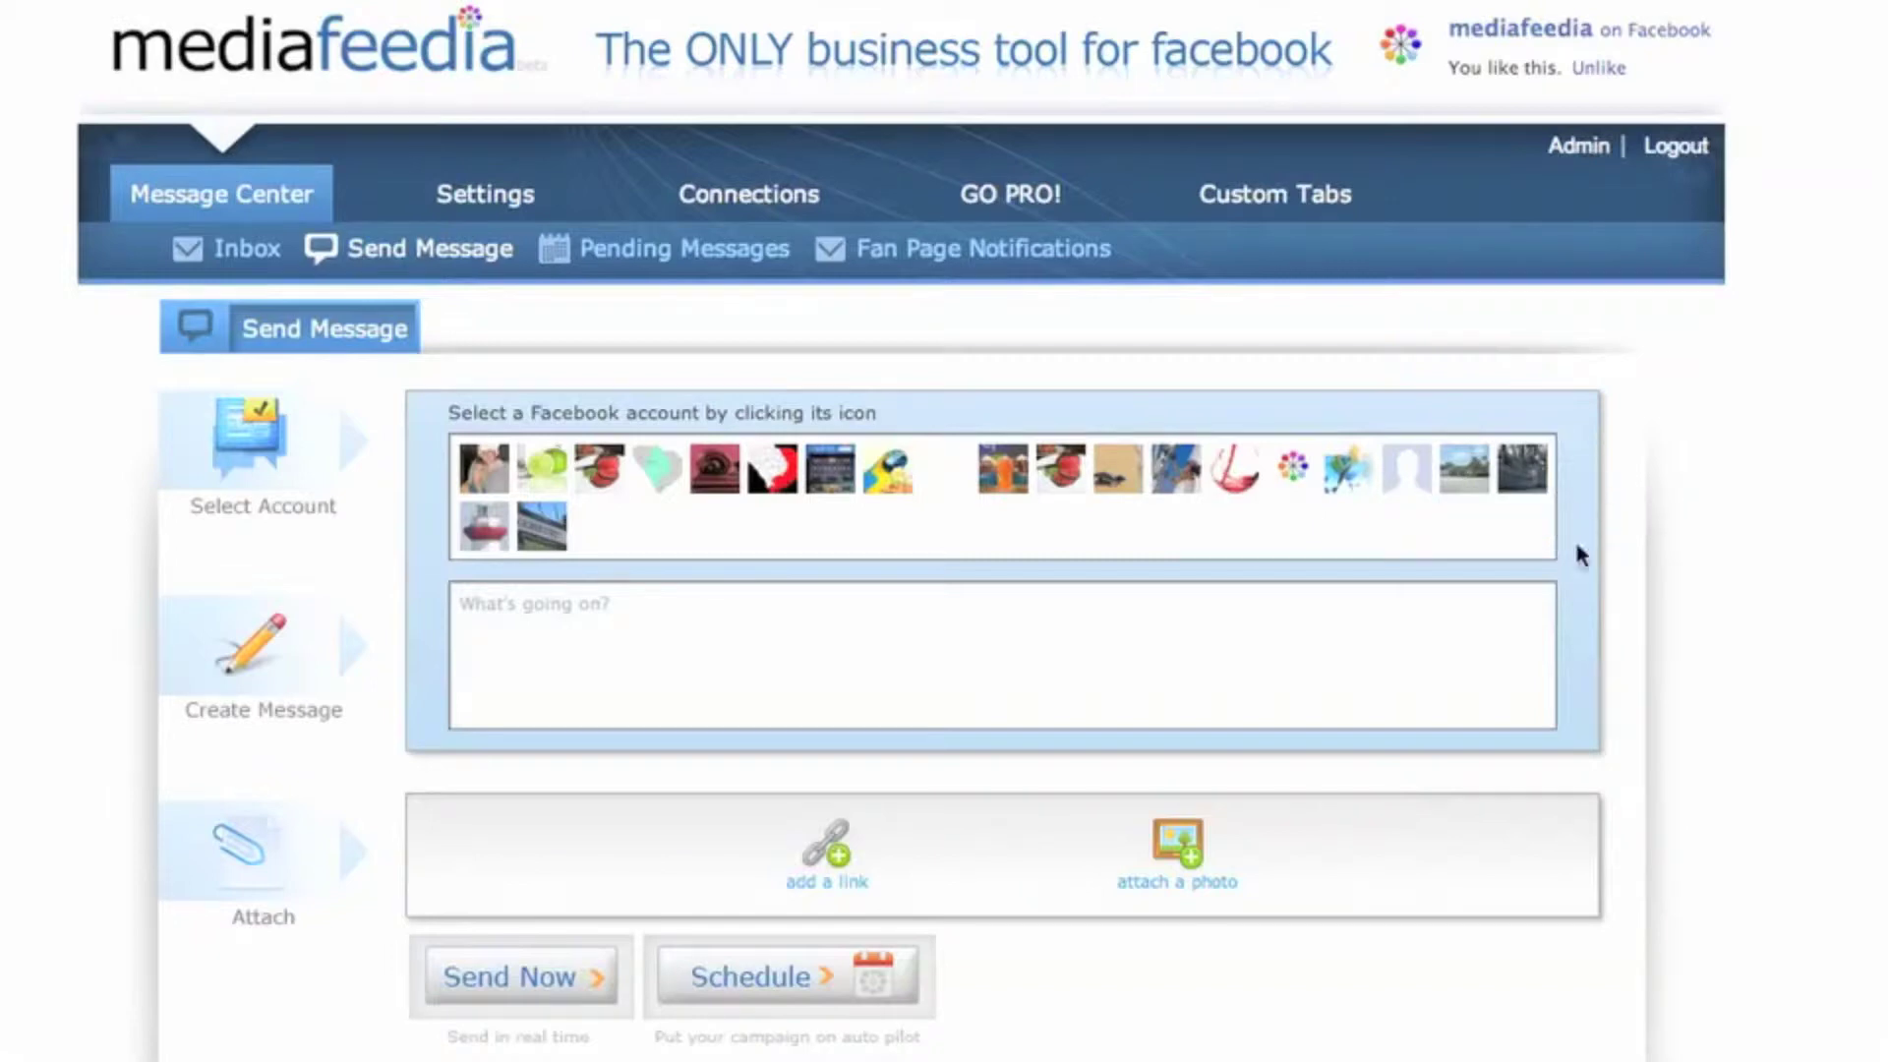
Send "send the same post to MULTIPLE pages!" immediately to several selected Facebook pages
left_click(845, 646)
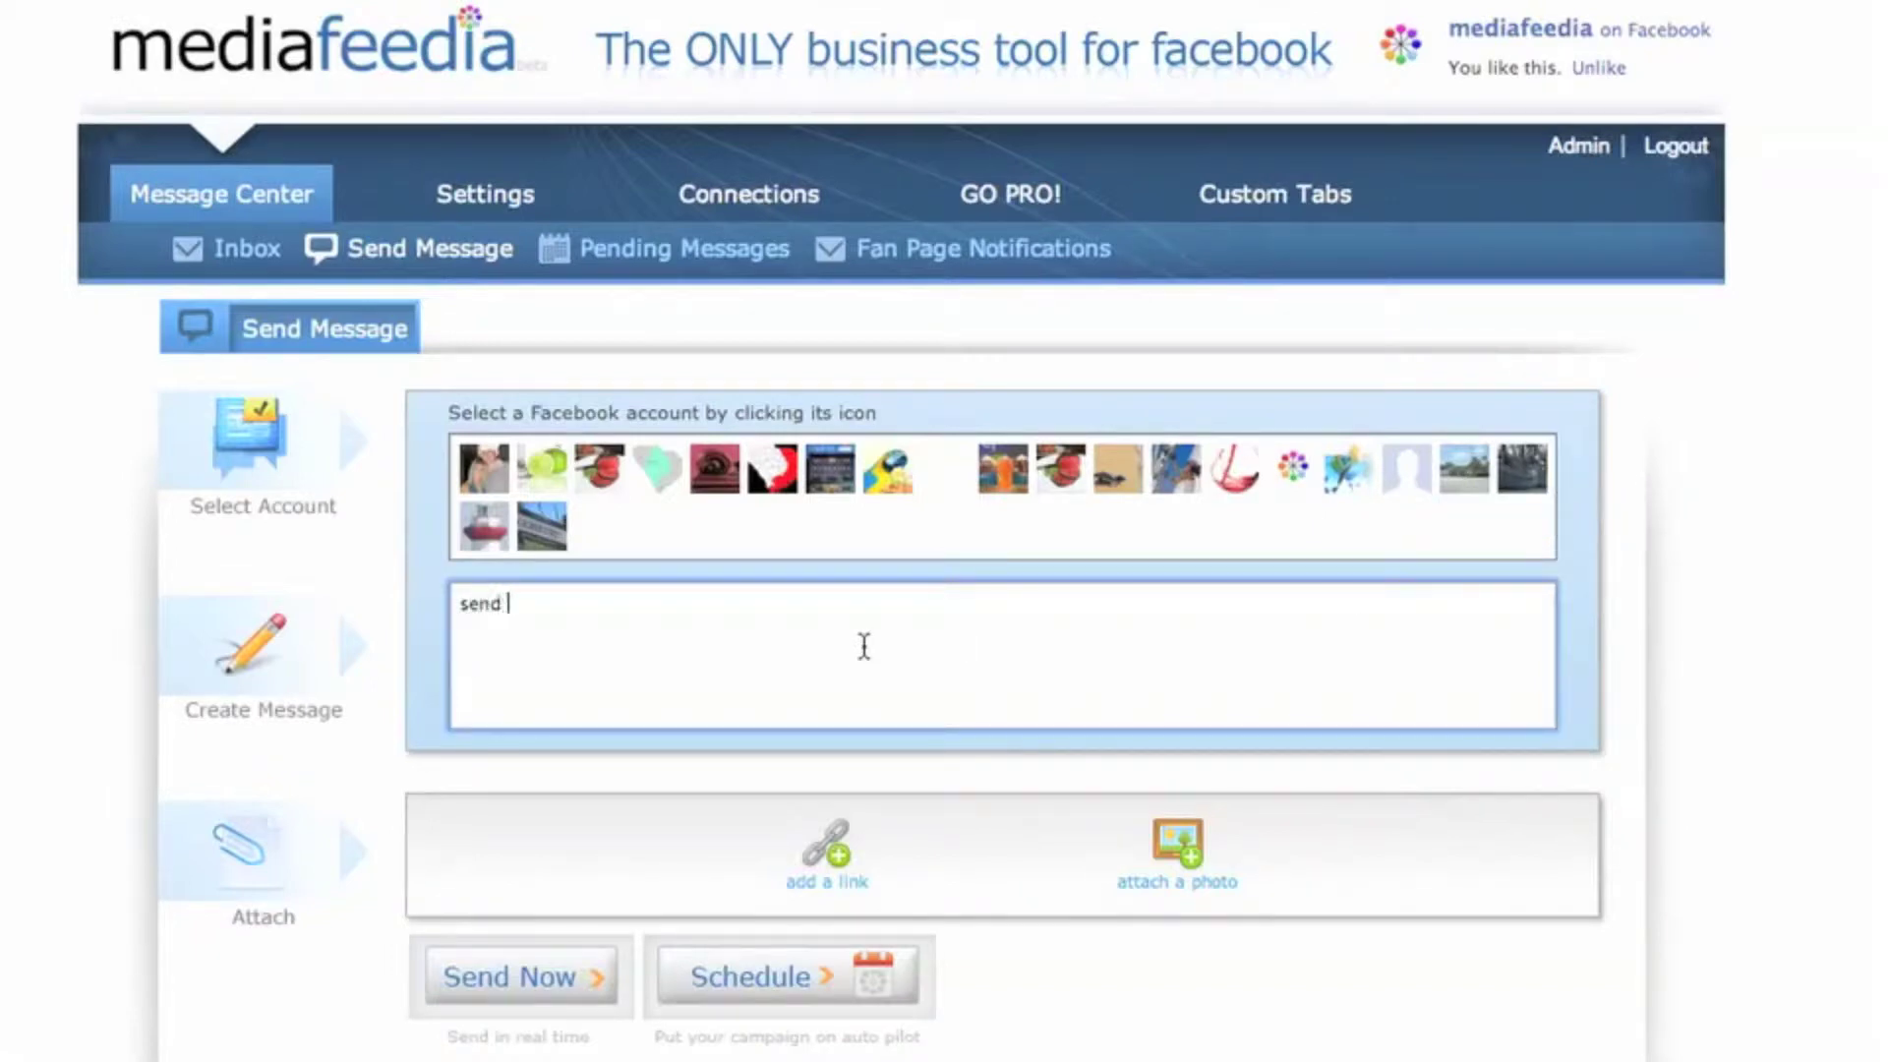
type("the same post to ")
type("MULTIPLE pages!")
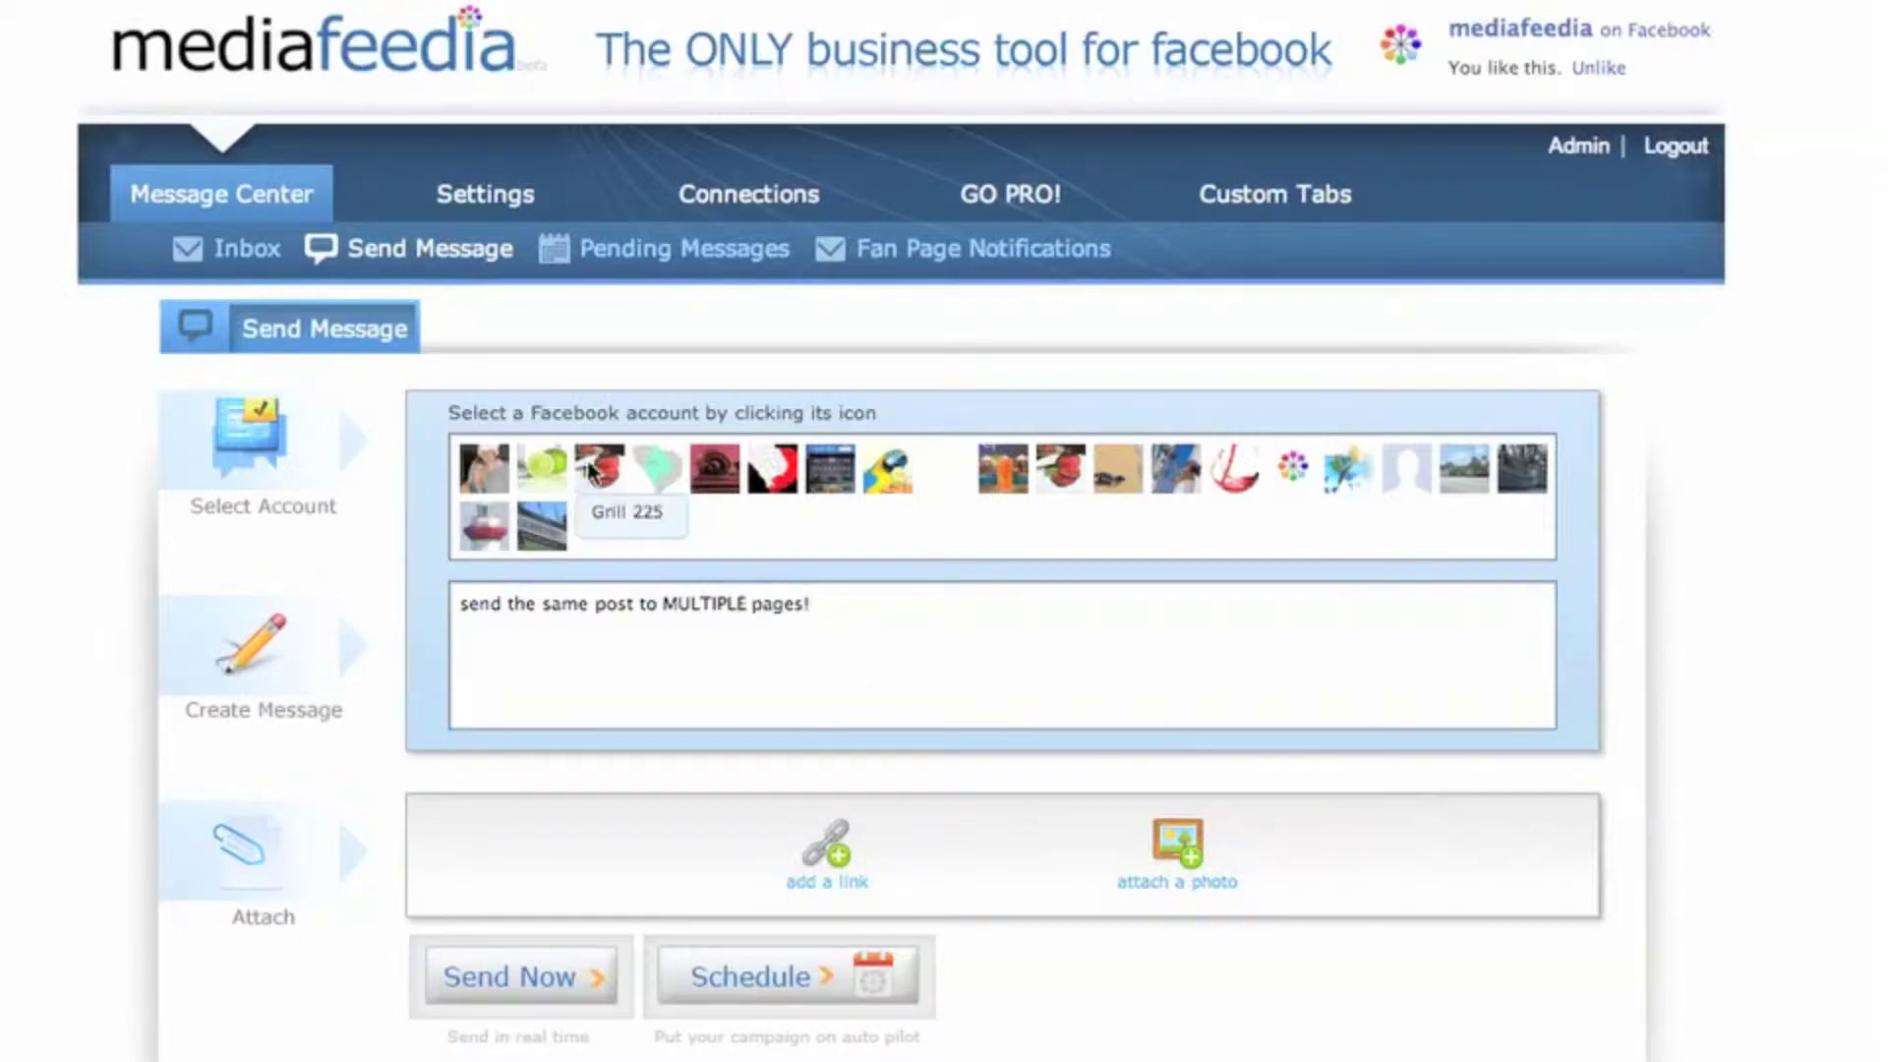
left_click(951, 470)
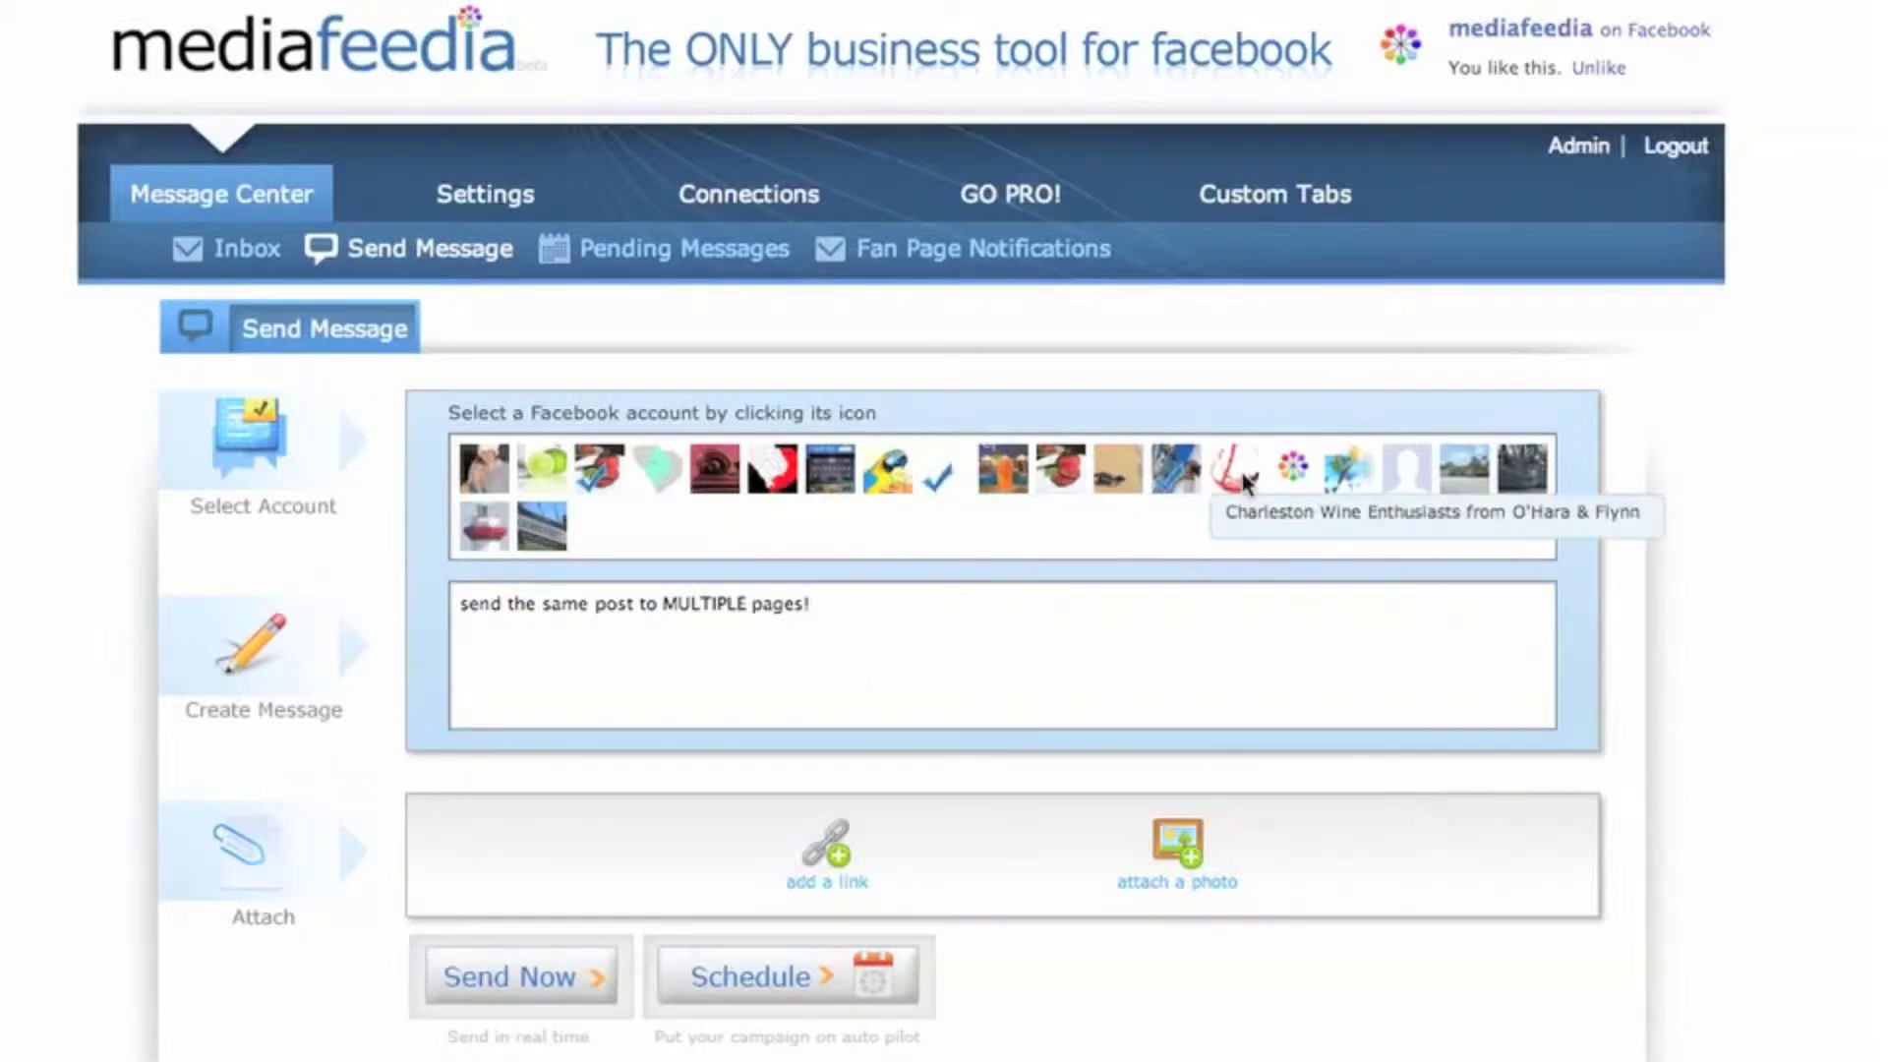
left_click(479, 528)
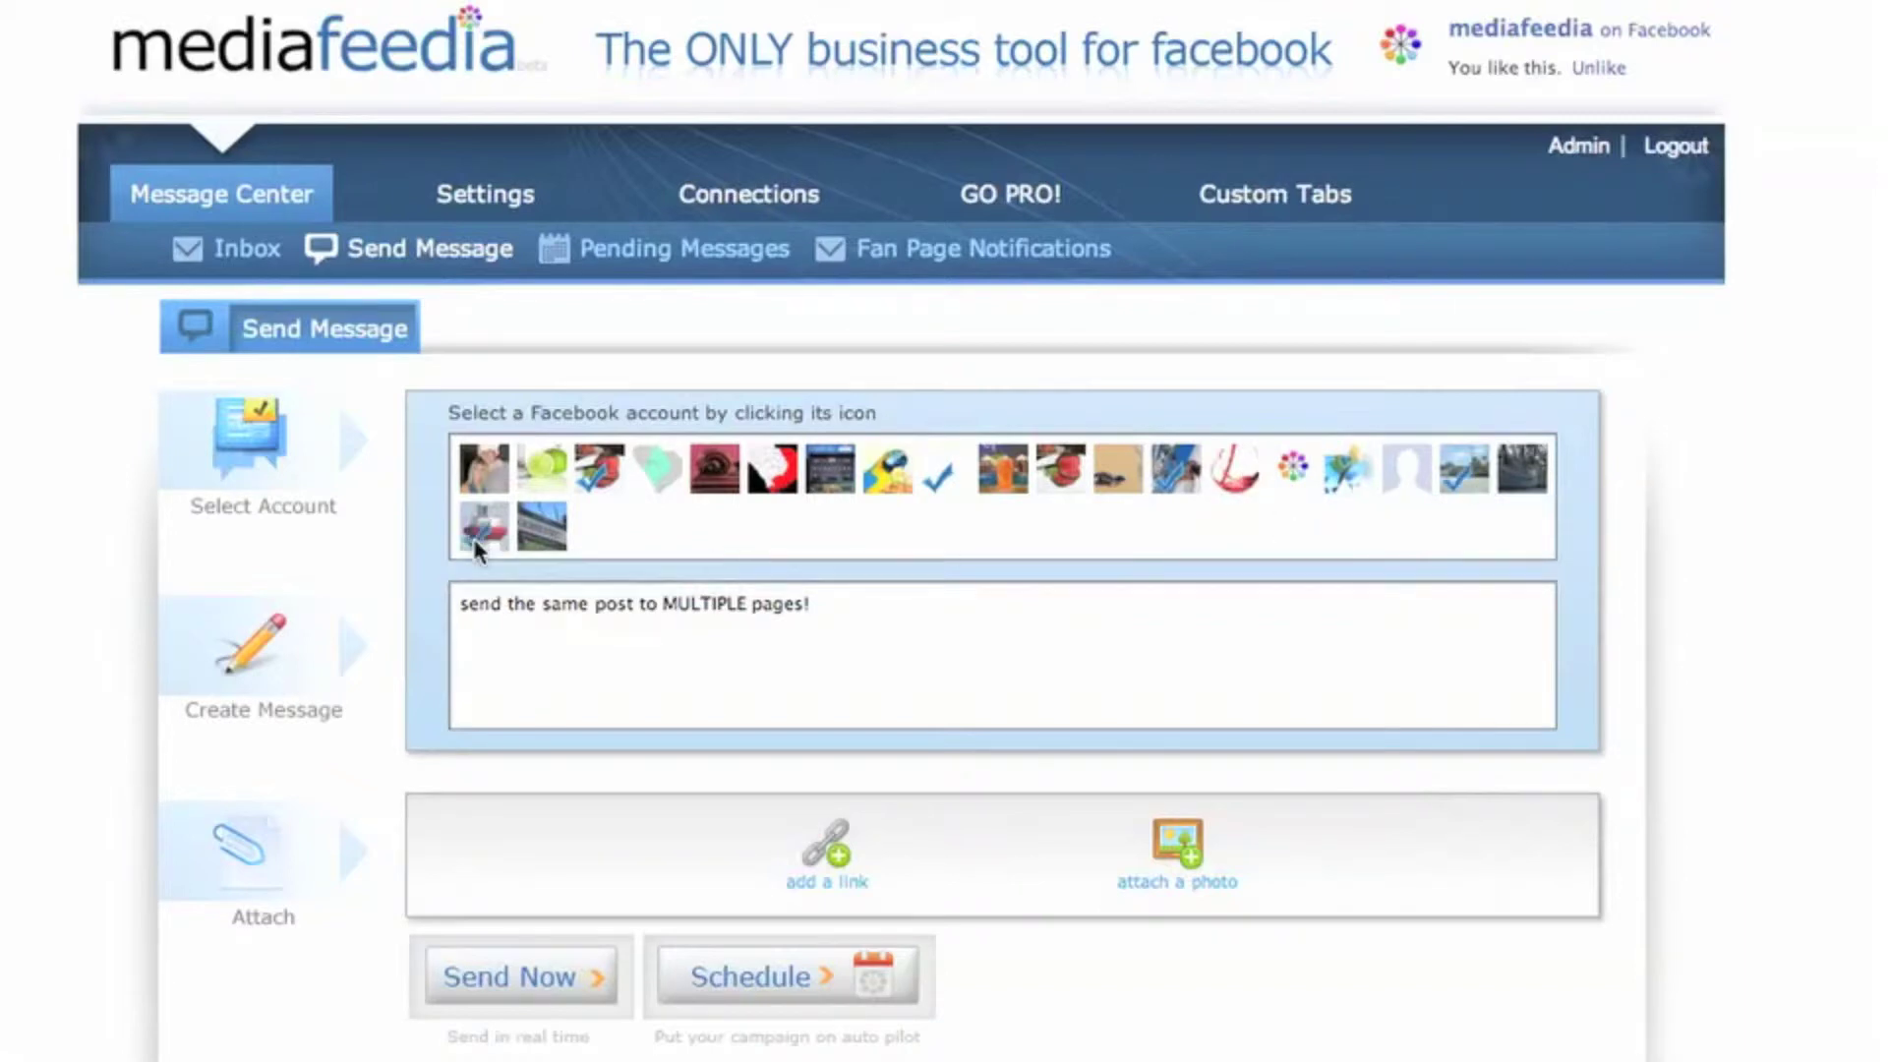
left_click(558, 982)
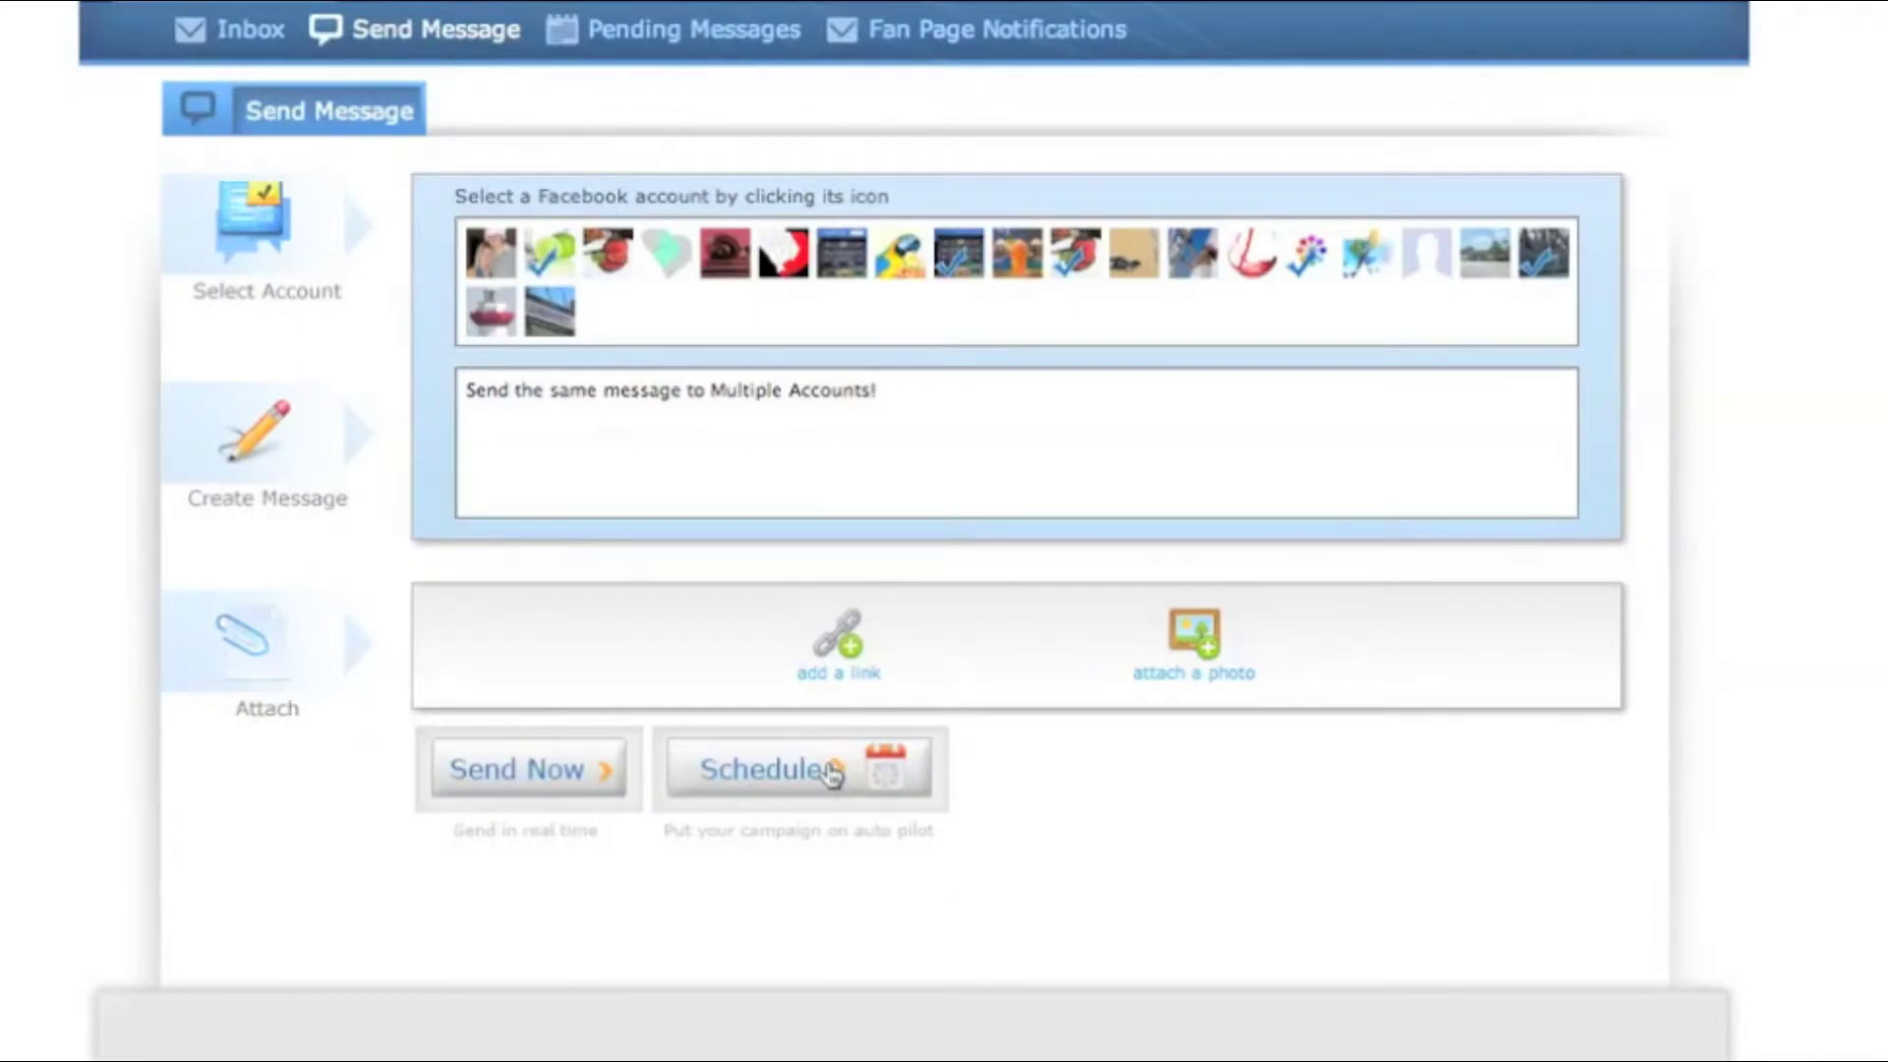
left_click(834, 773)
Schedule "Send the same message to Multiple Accounts!" for 01/15/2011 at 2:23 PM
left_click(1045, 756)
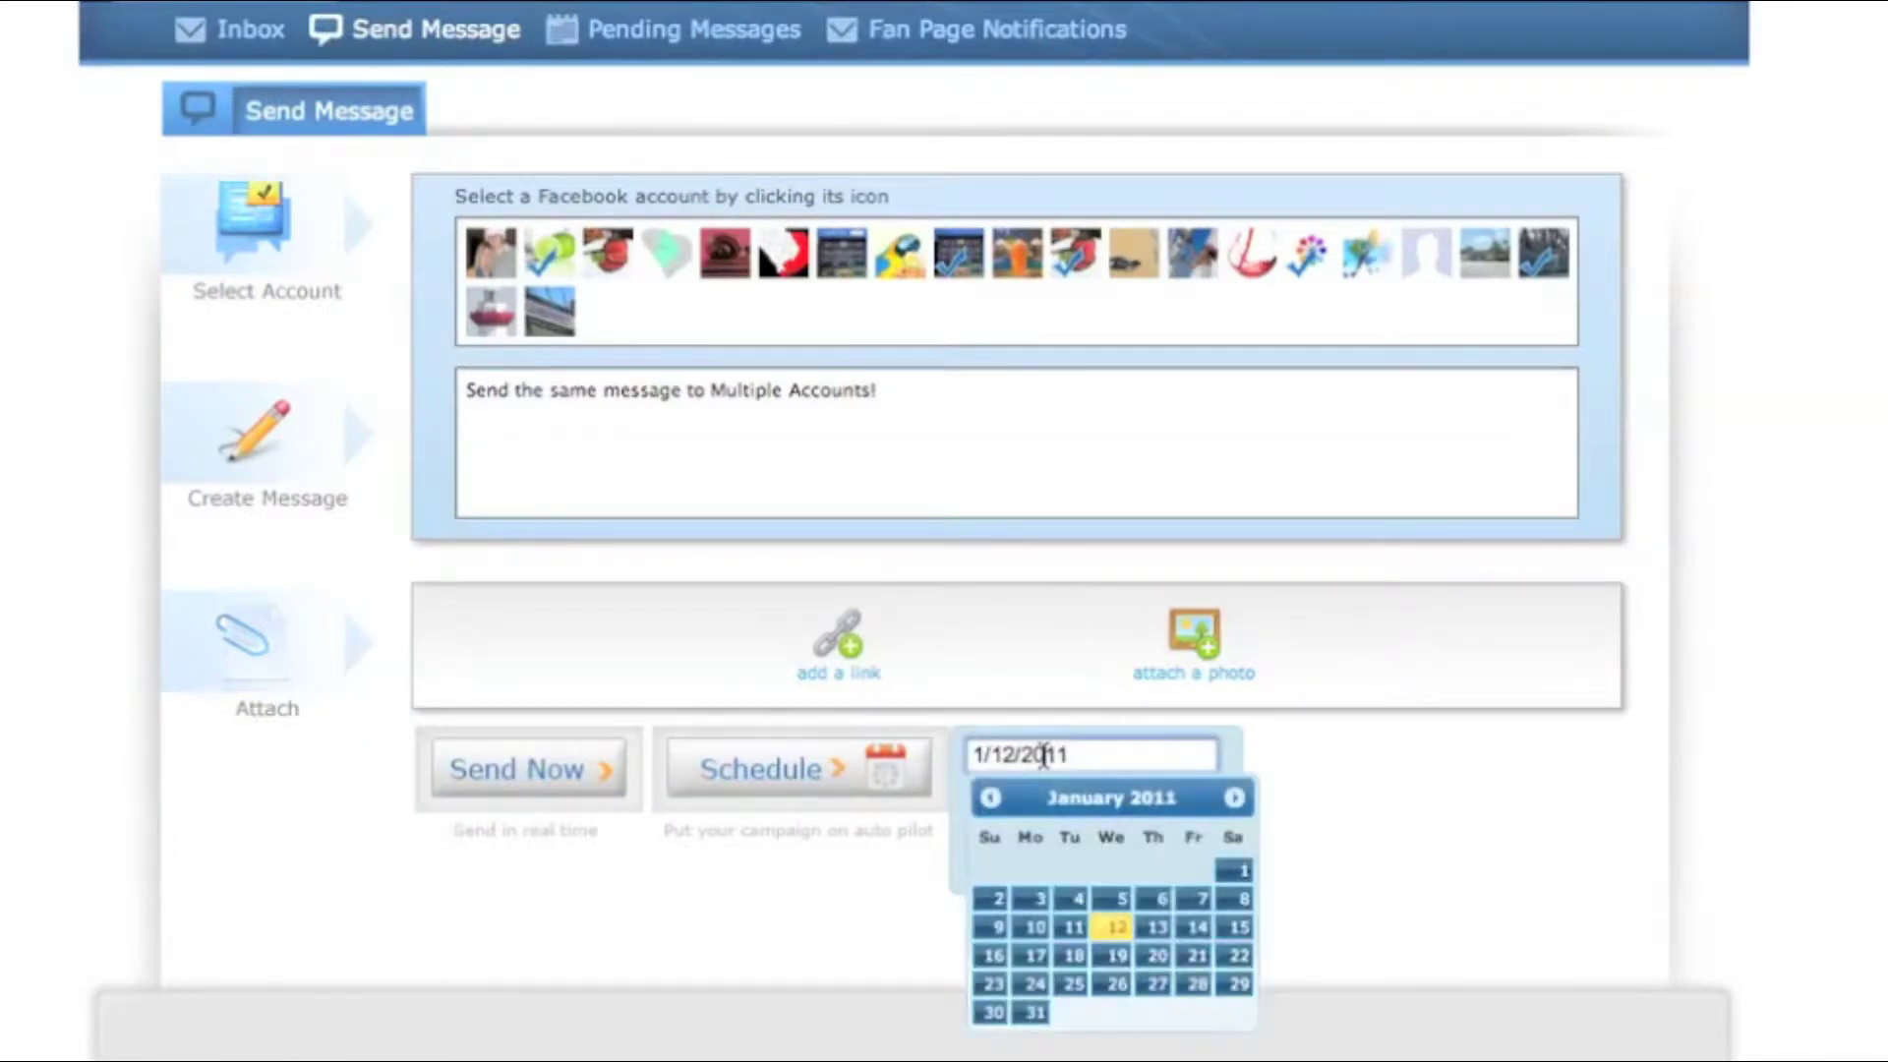
left_click(1233, 926)
left_click(992, 809)
key("BackSpace")
key("BackSpace")
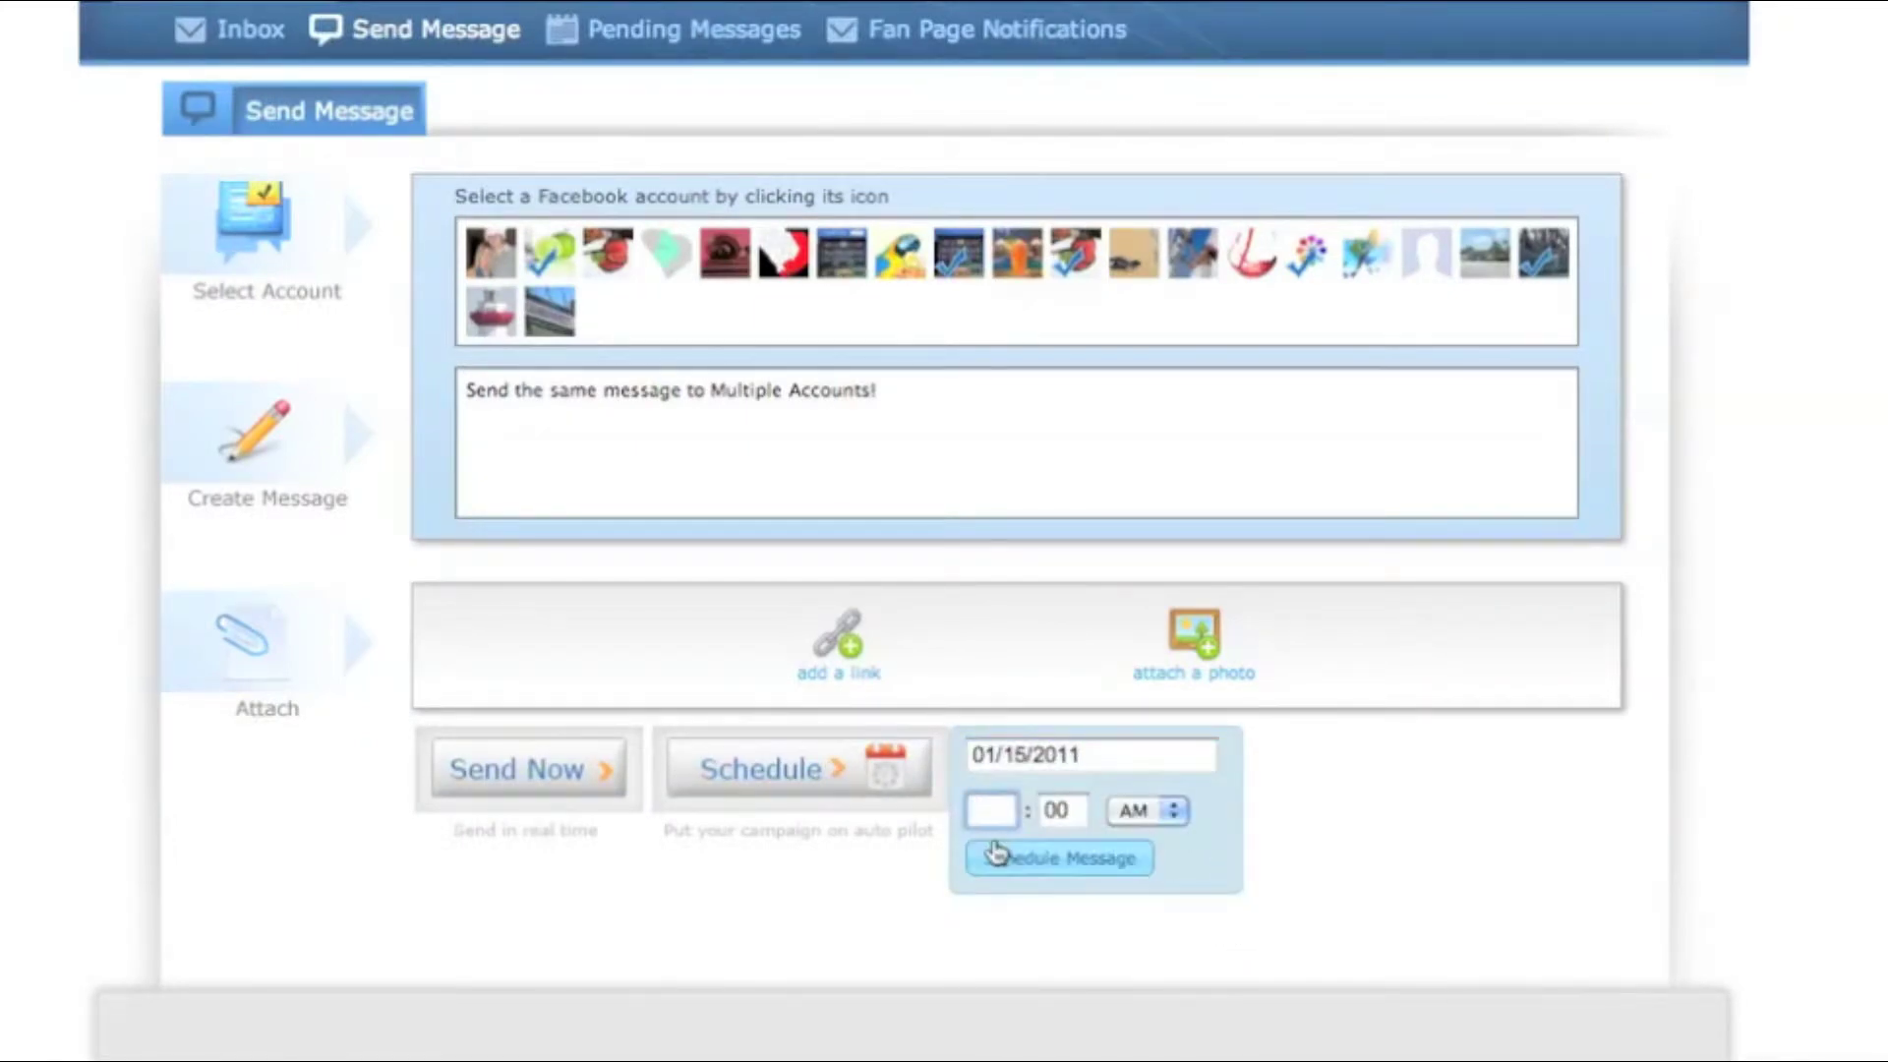
type("2")
left_click(1053, 810)
type("2")
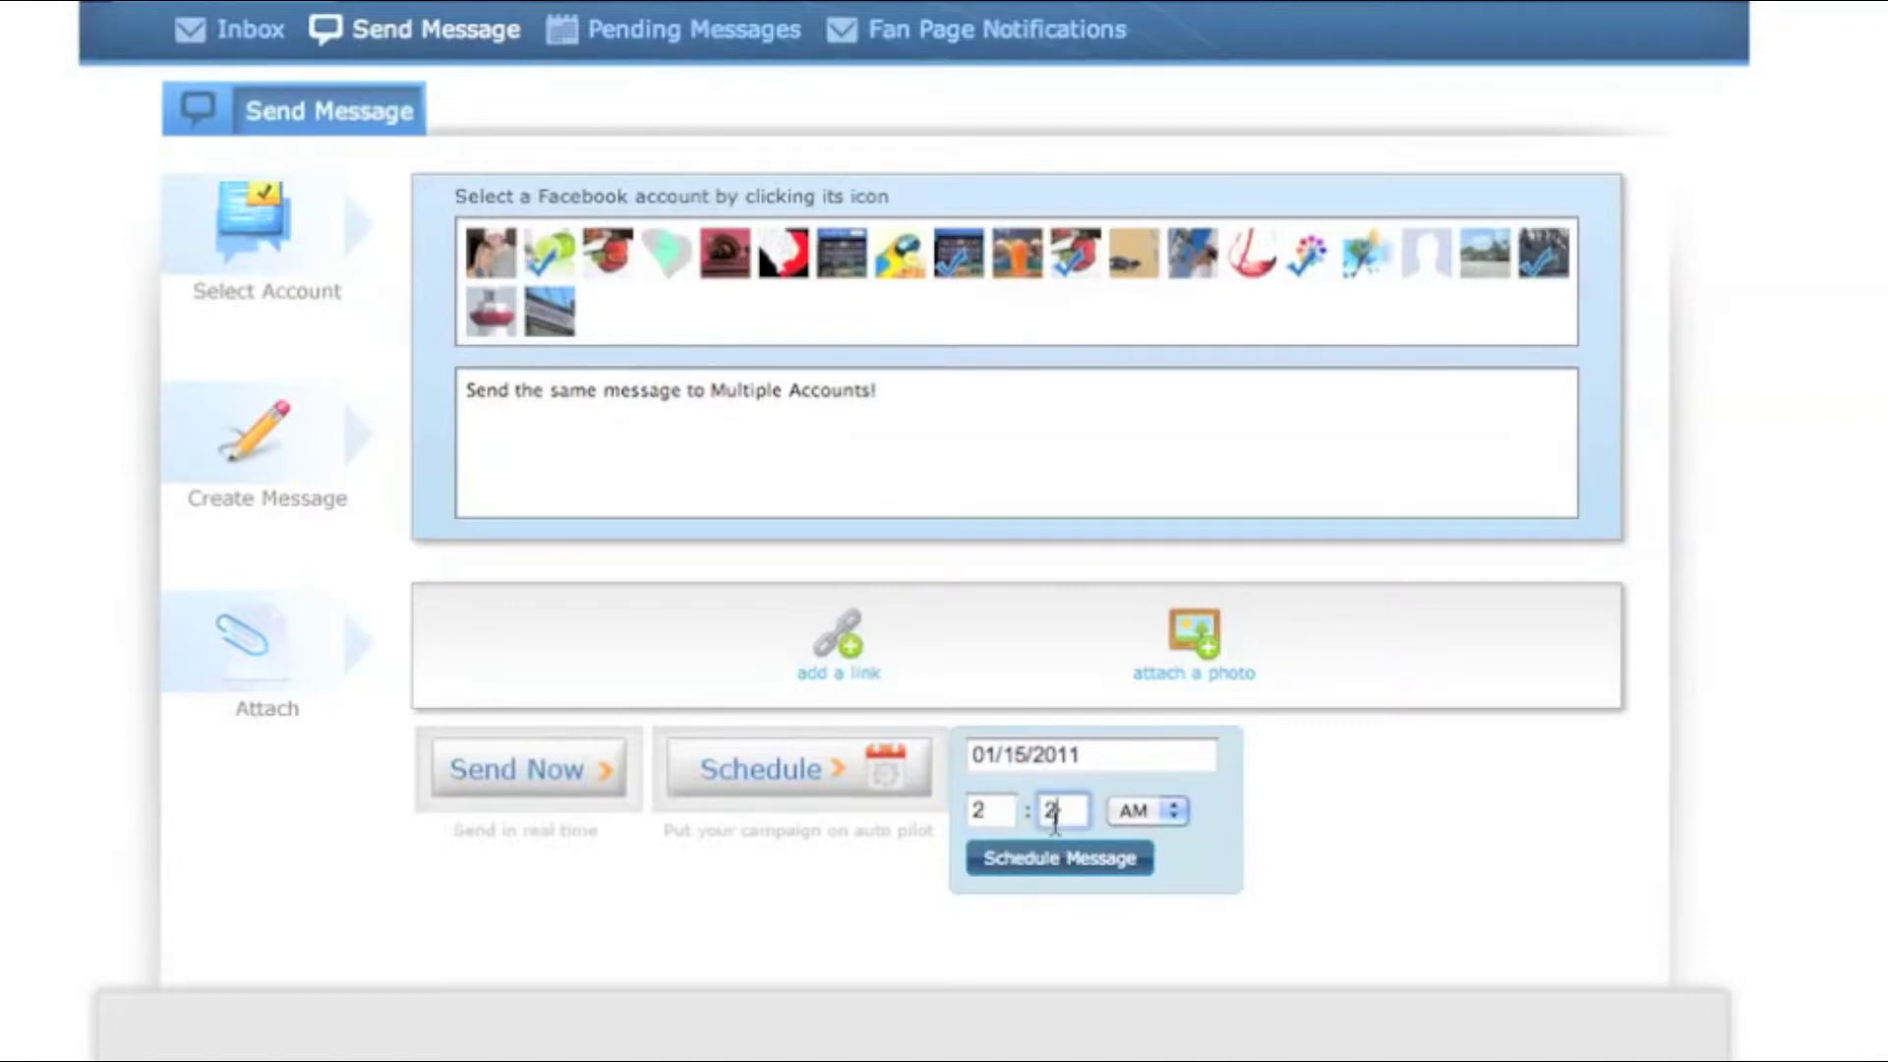
type("3")
left_click(1148, 809)
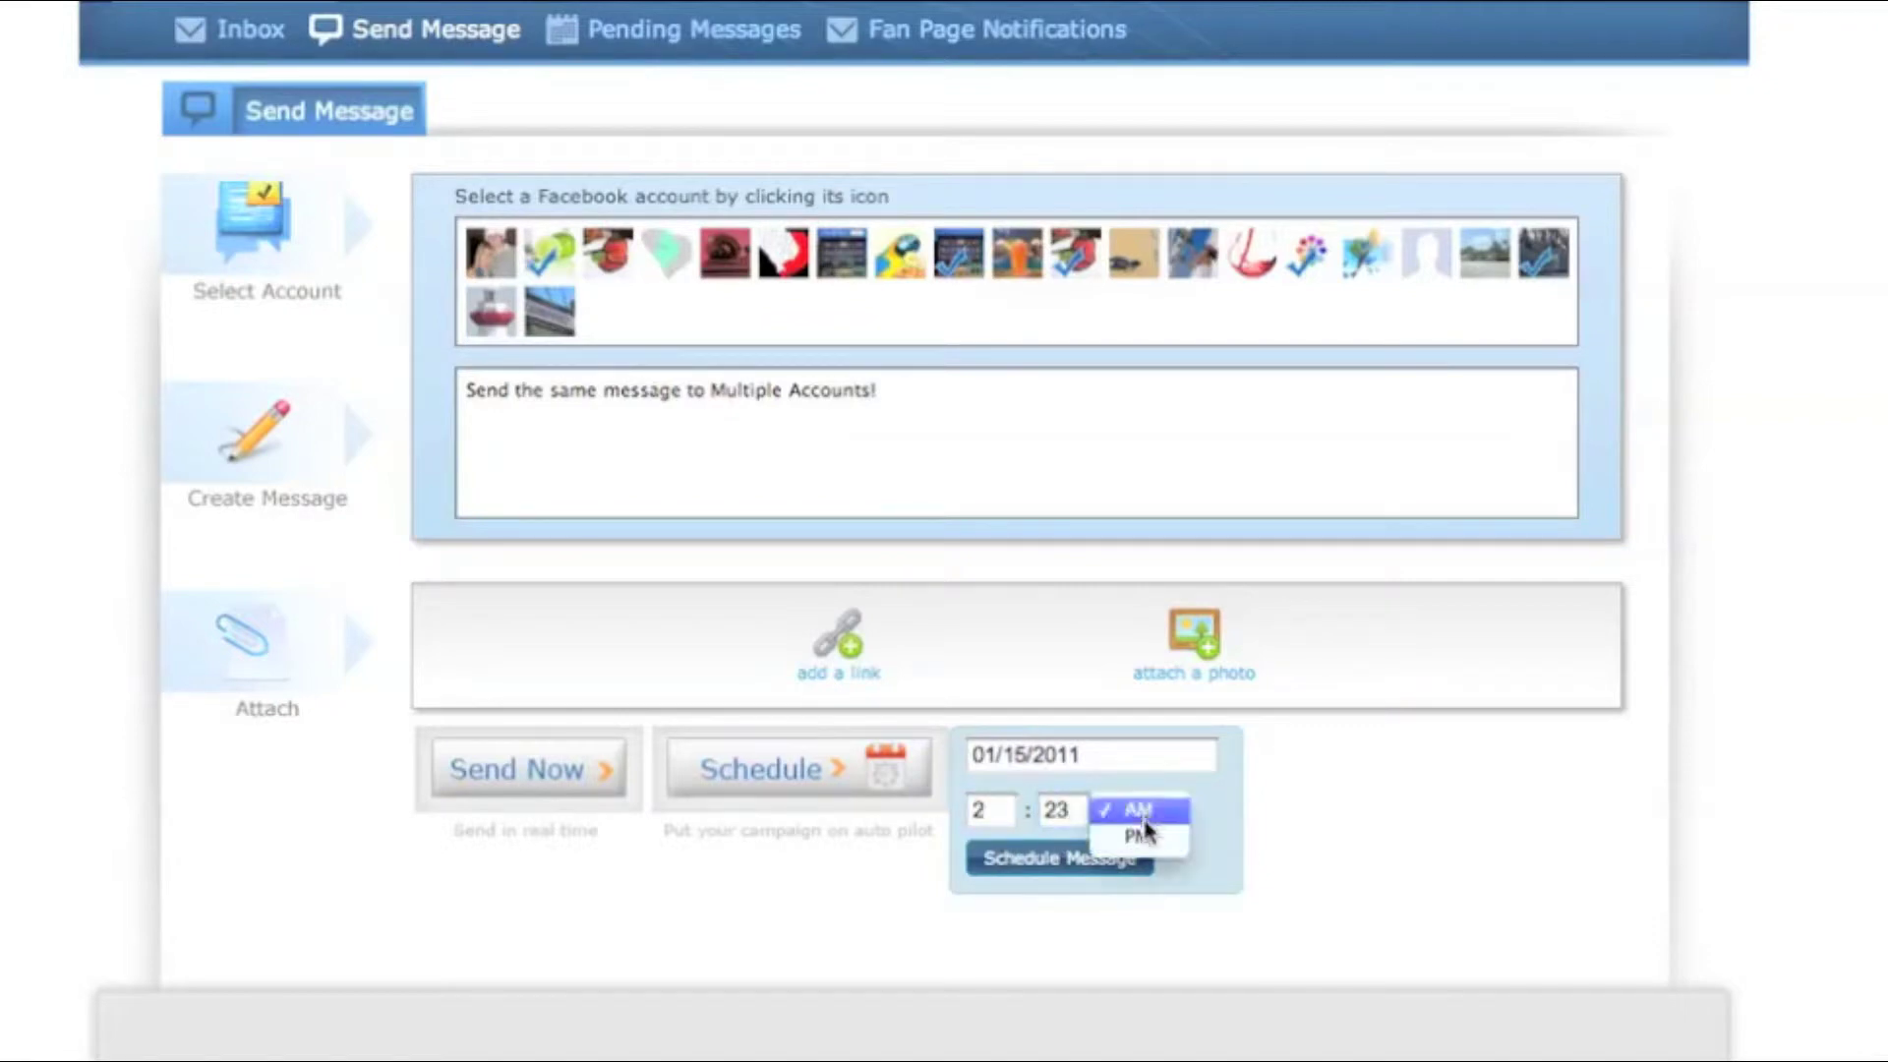
left_click(1060, 859)
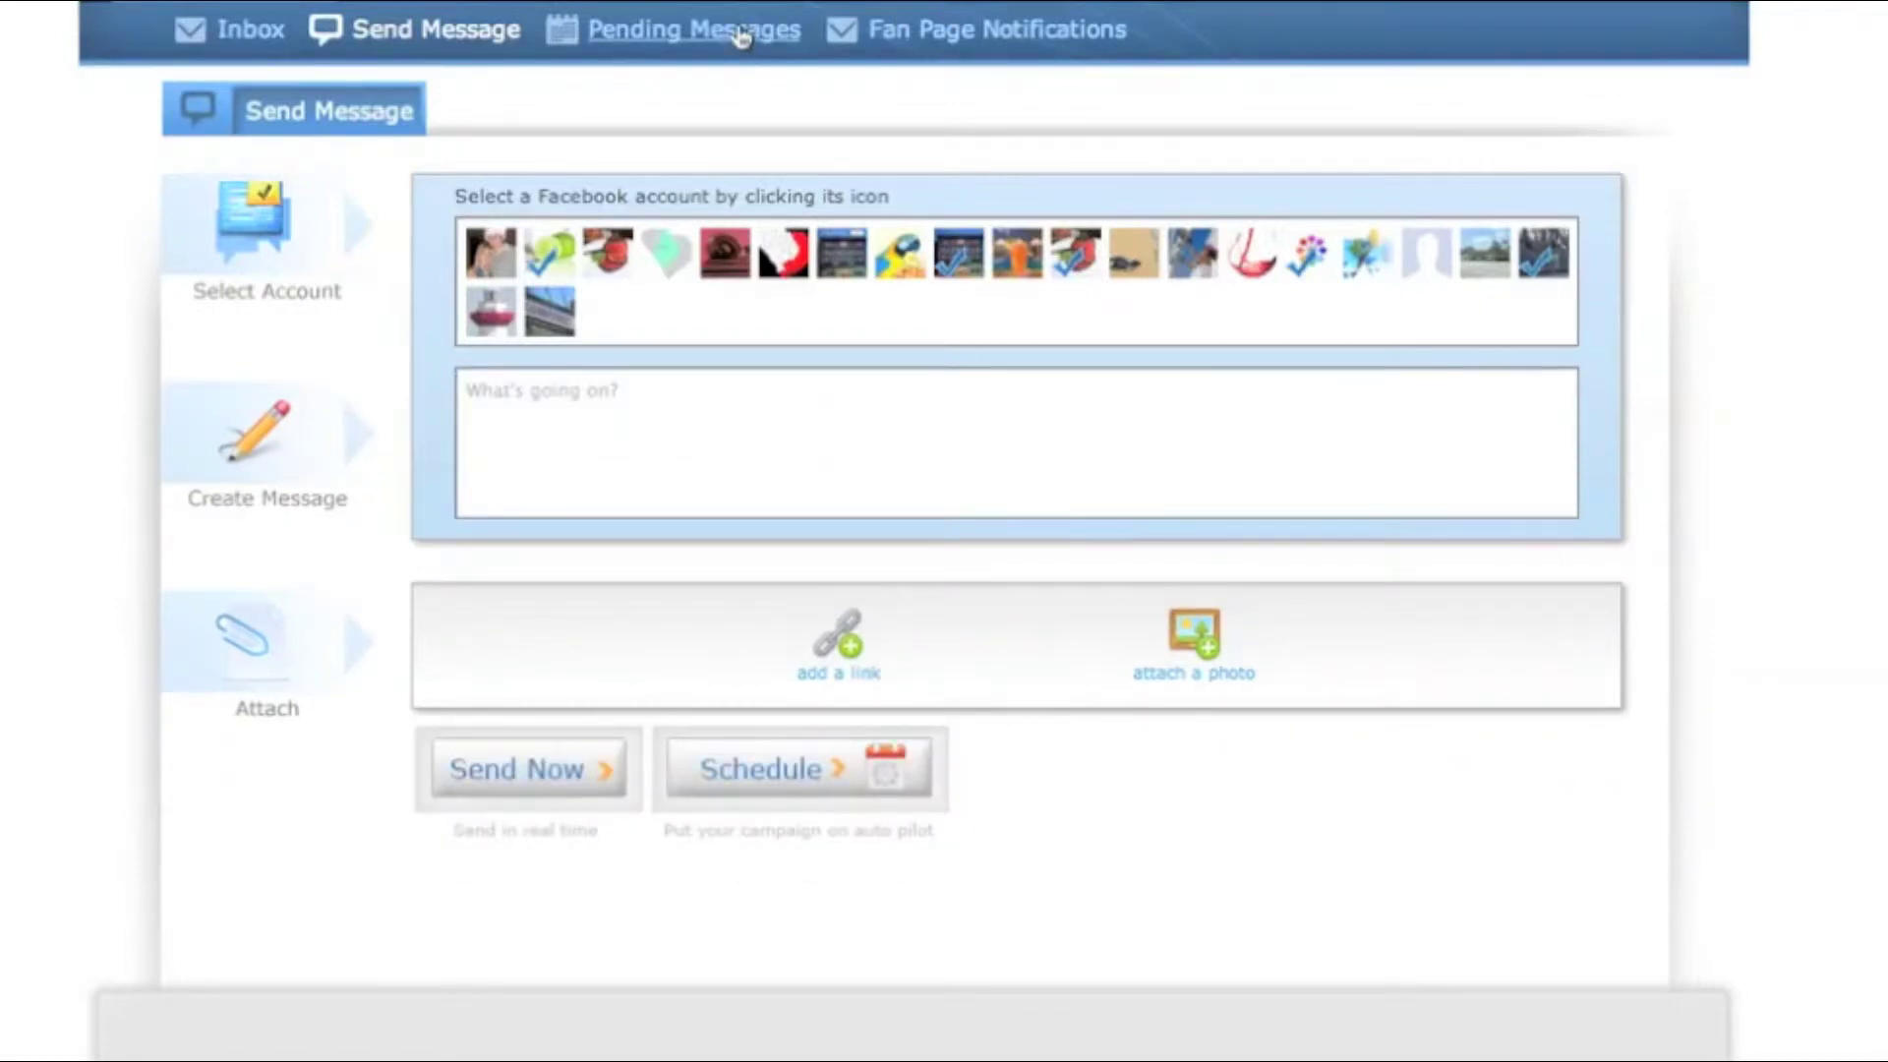
Append "Edit this message!" to the pending multiple-accounts wall post's message
left_click(693, 29)
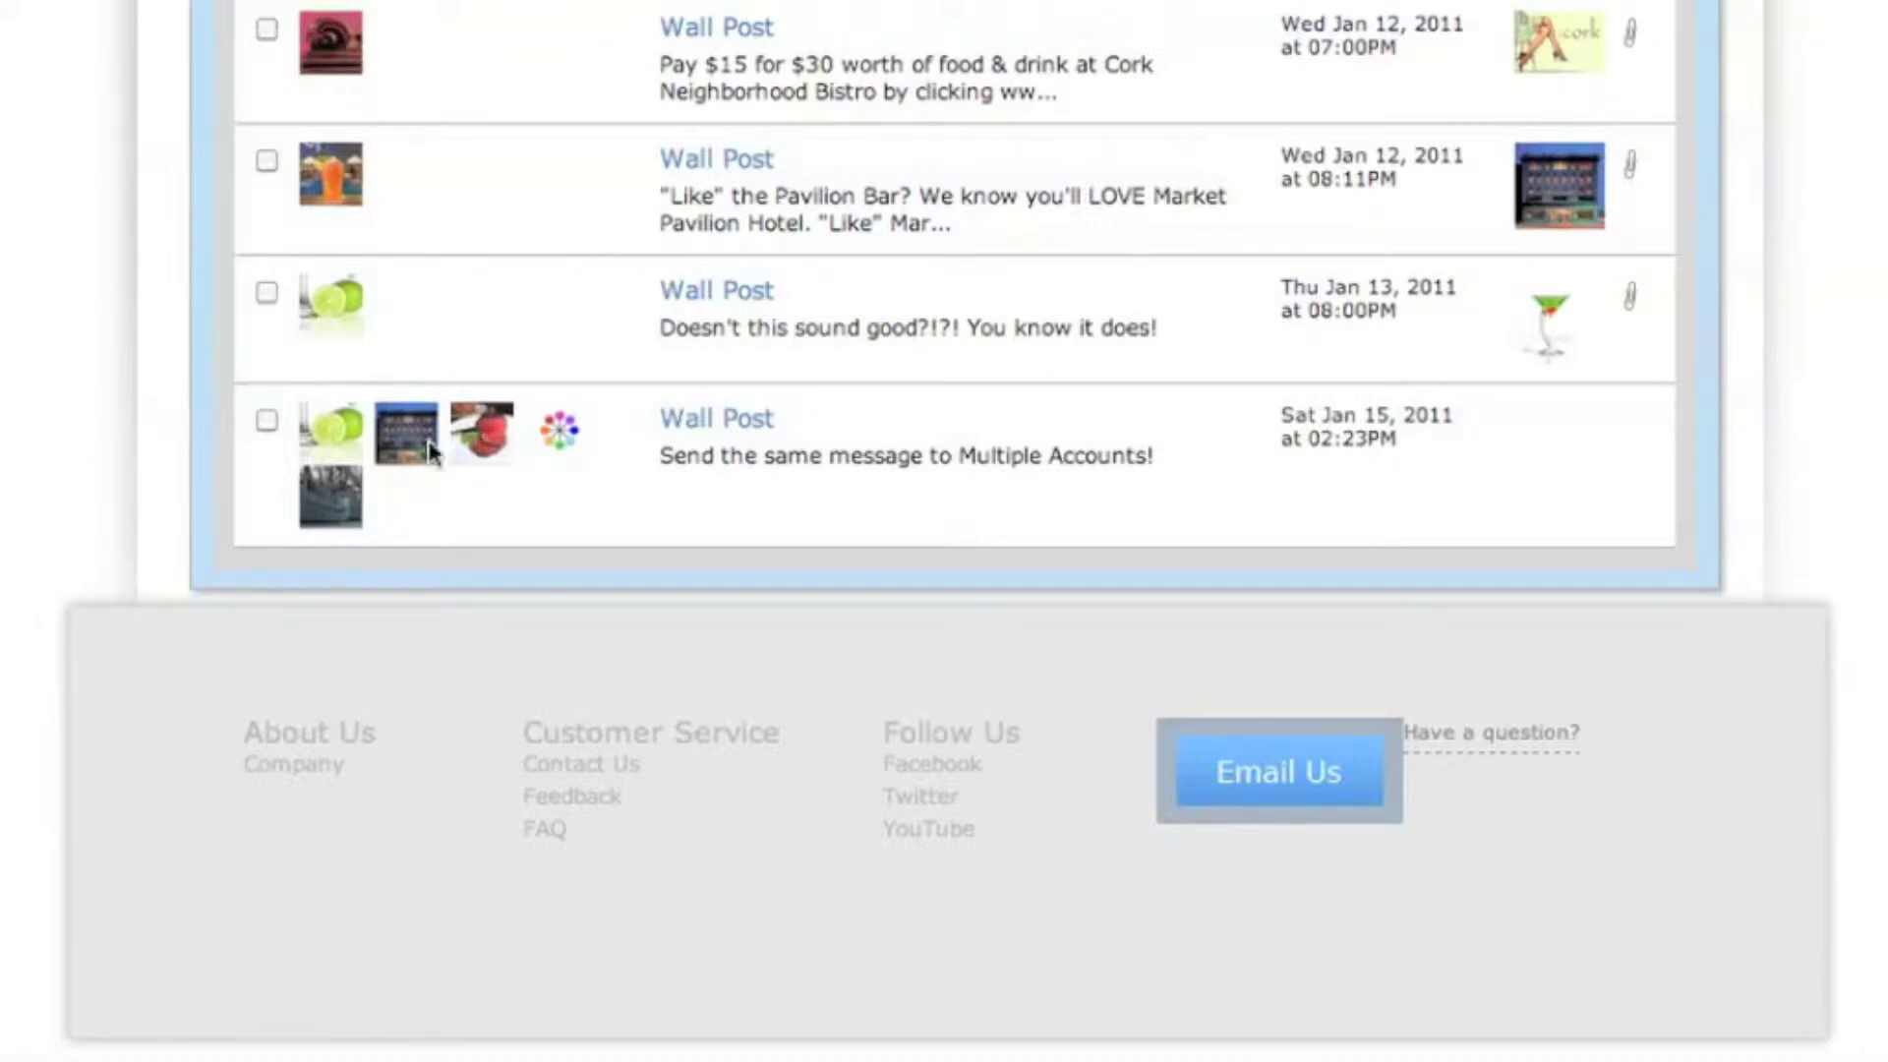
left_click(851, 436)
left_click(1036, 898)
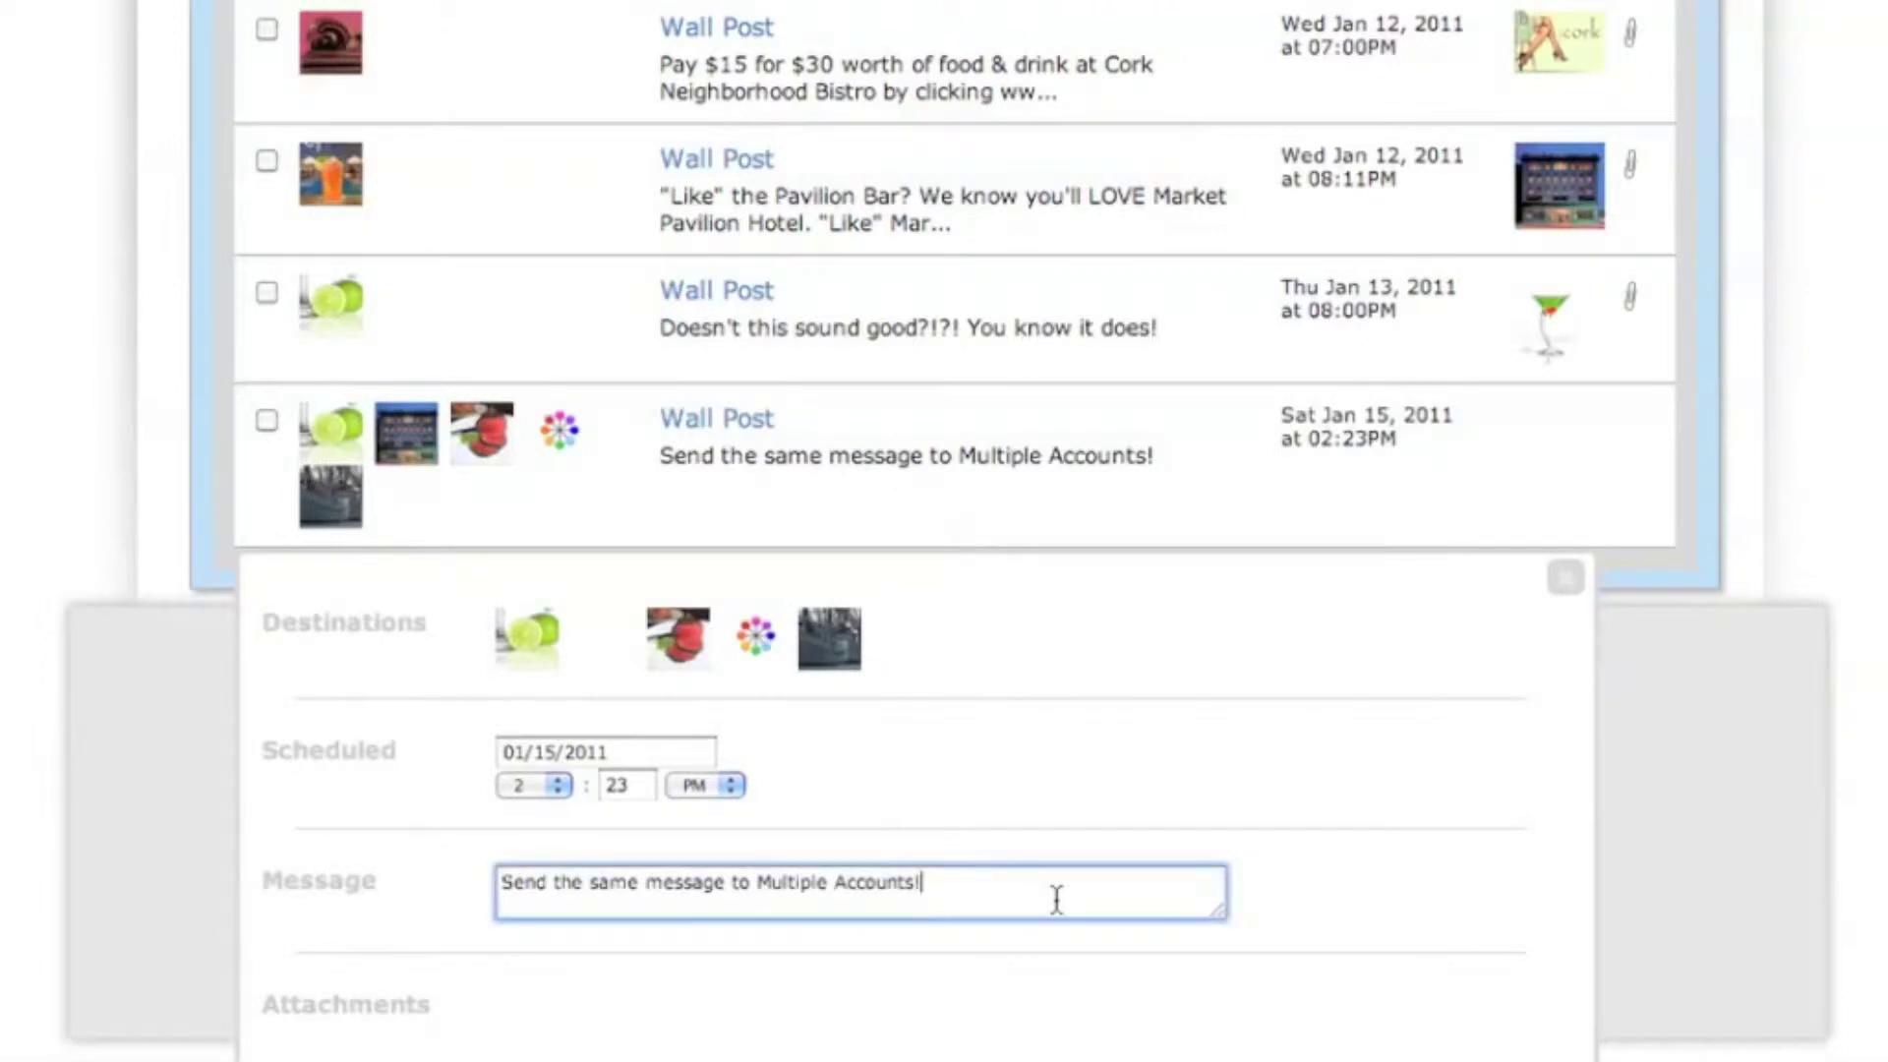
type("editing")
key("BackSpace")
key("BackSpace")
key("BackSpace")
key("BackSpace")
key("BackSpace")
key("BackSpace")
key("BackSpace")
key("BackSpace")
type("Edit this me")
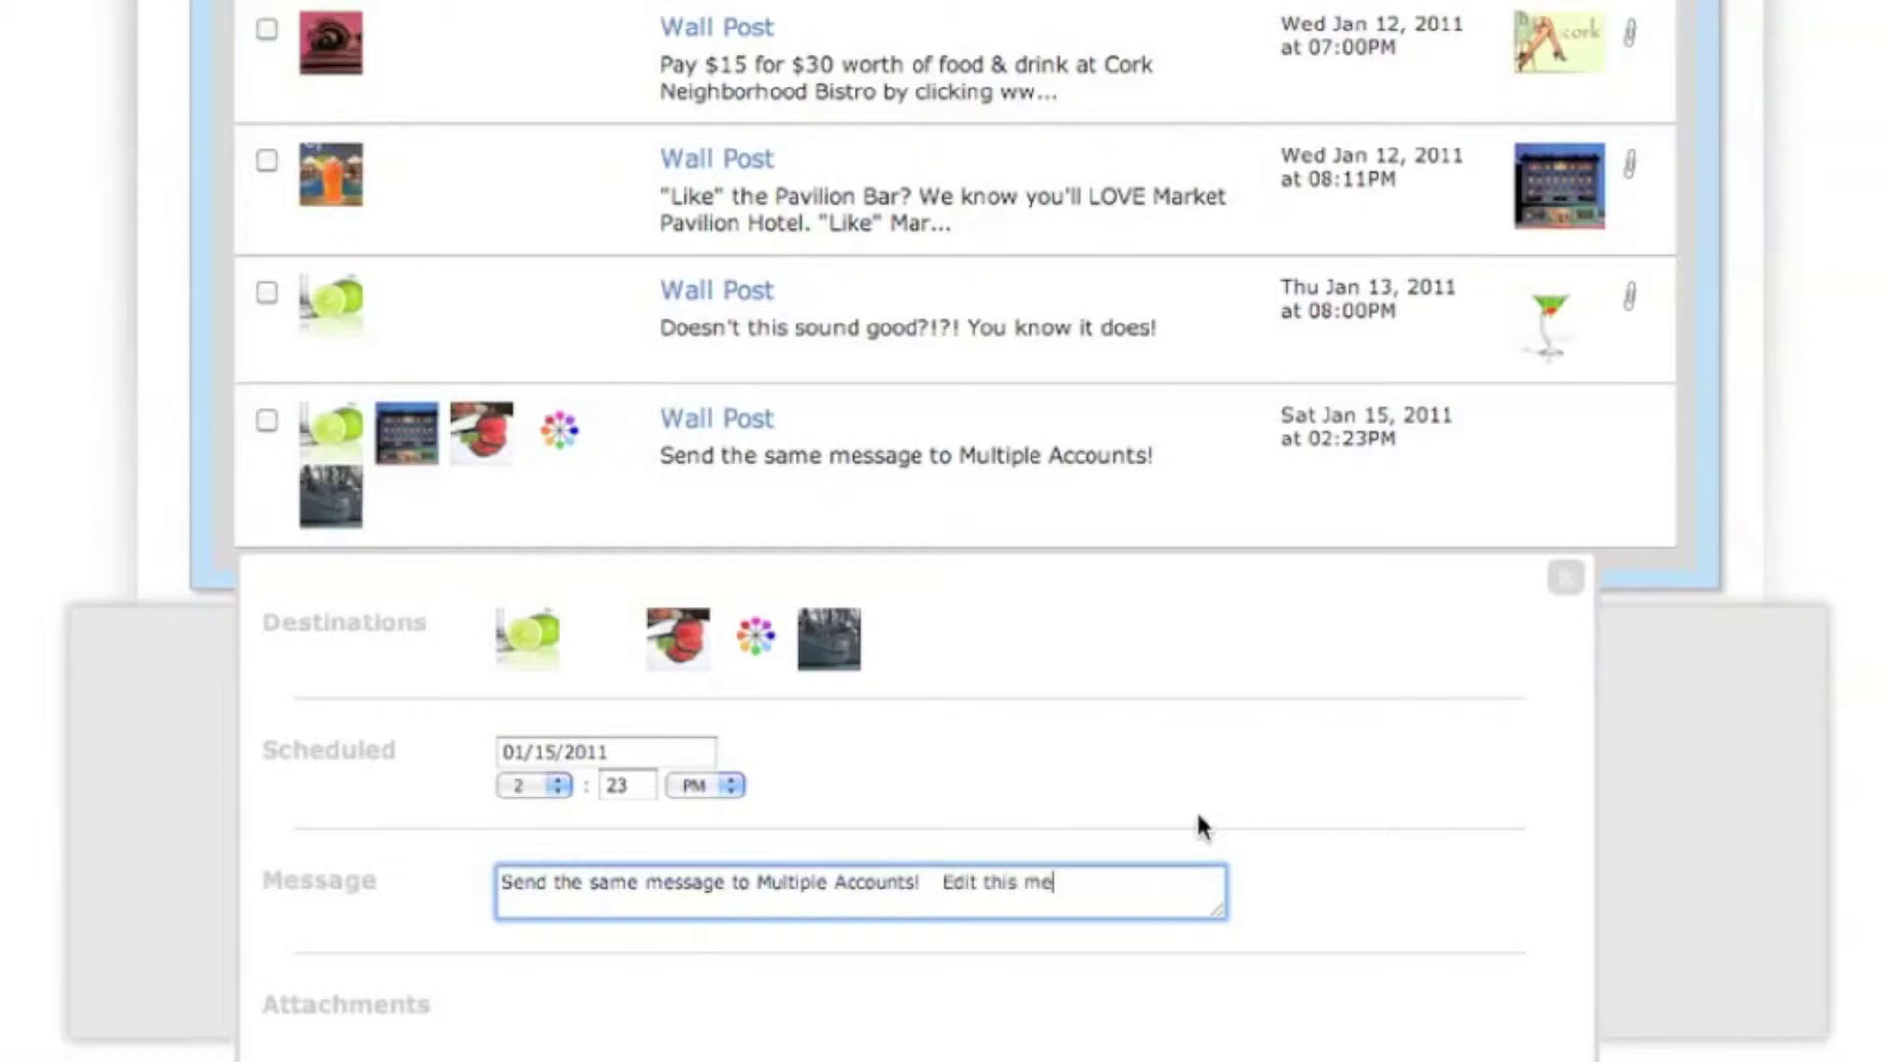
type("ssage!")
Reschedule that post to Fri Jan 21, 2011 at 04:23 PM and save it
left_click(561, 791)
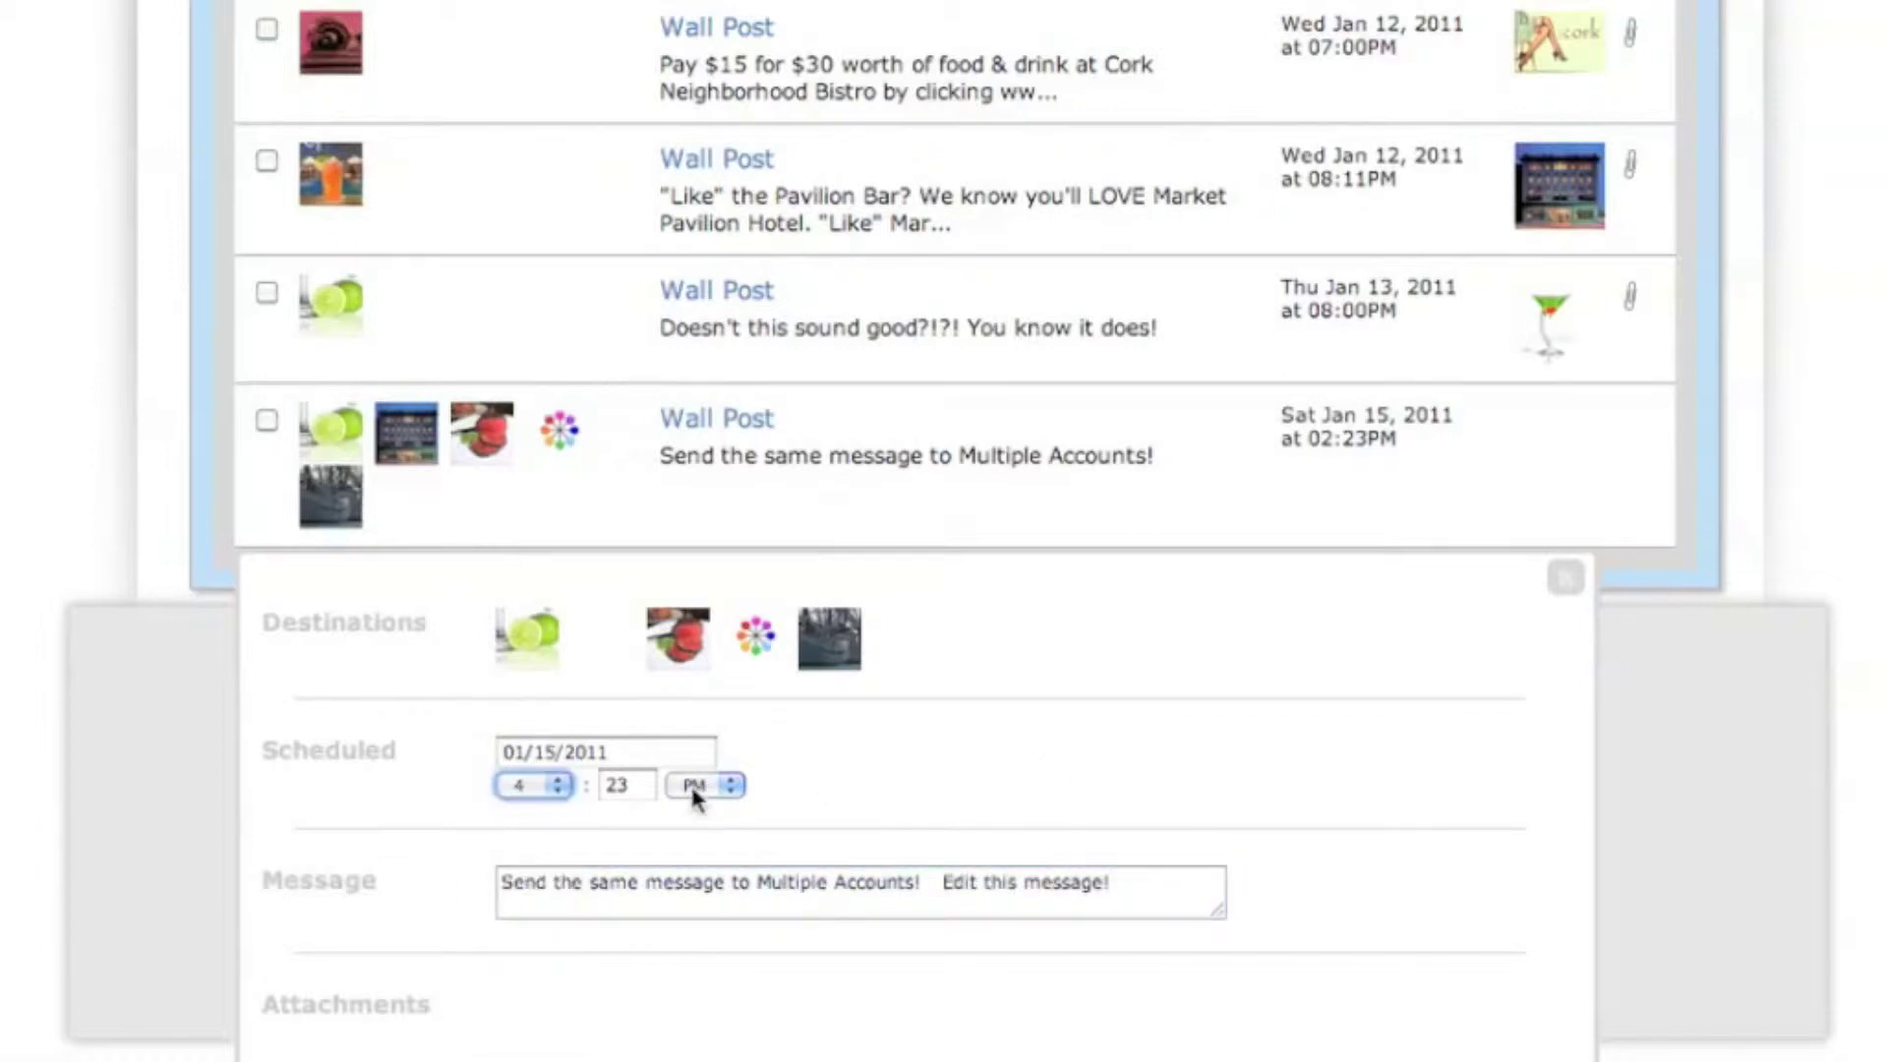
left_click(613, 751)
left_click(744, 964)
key("Return")
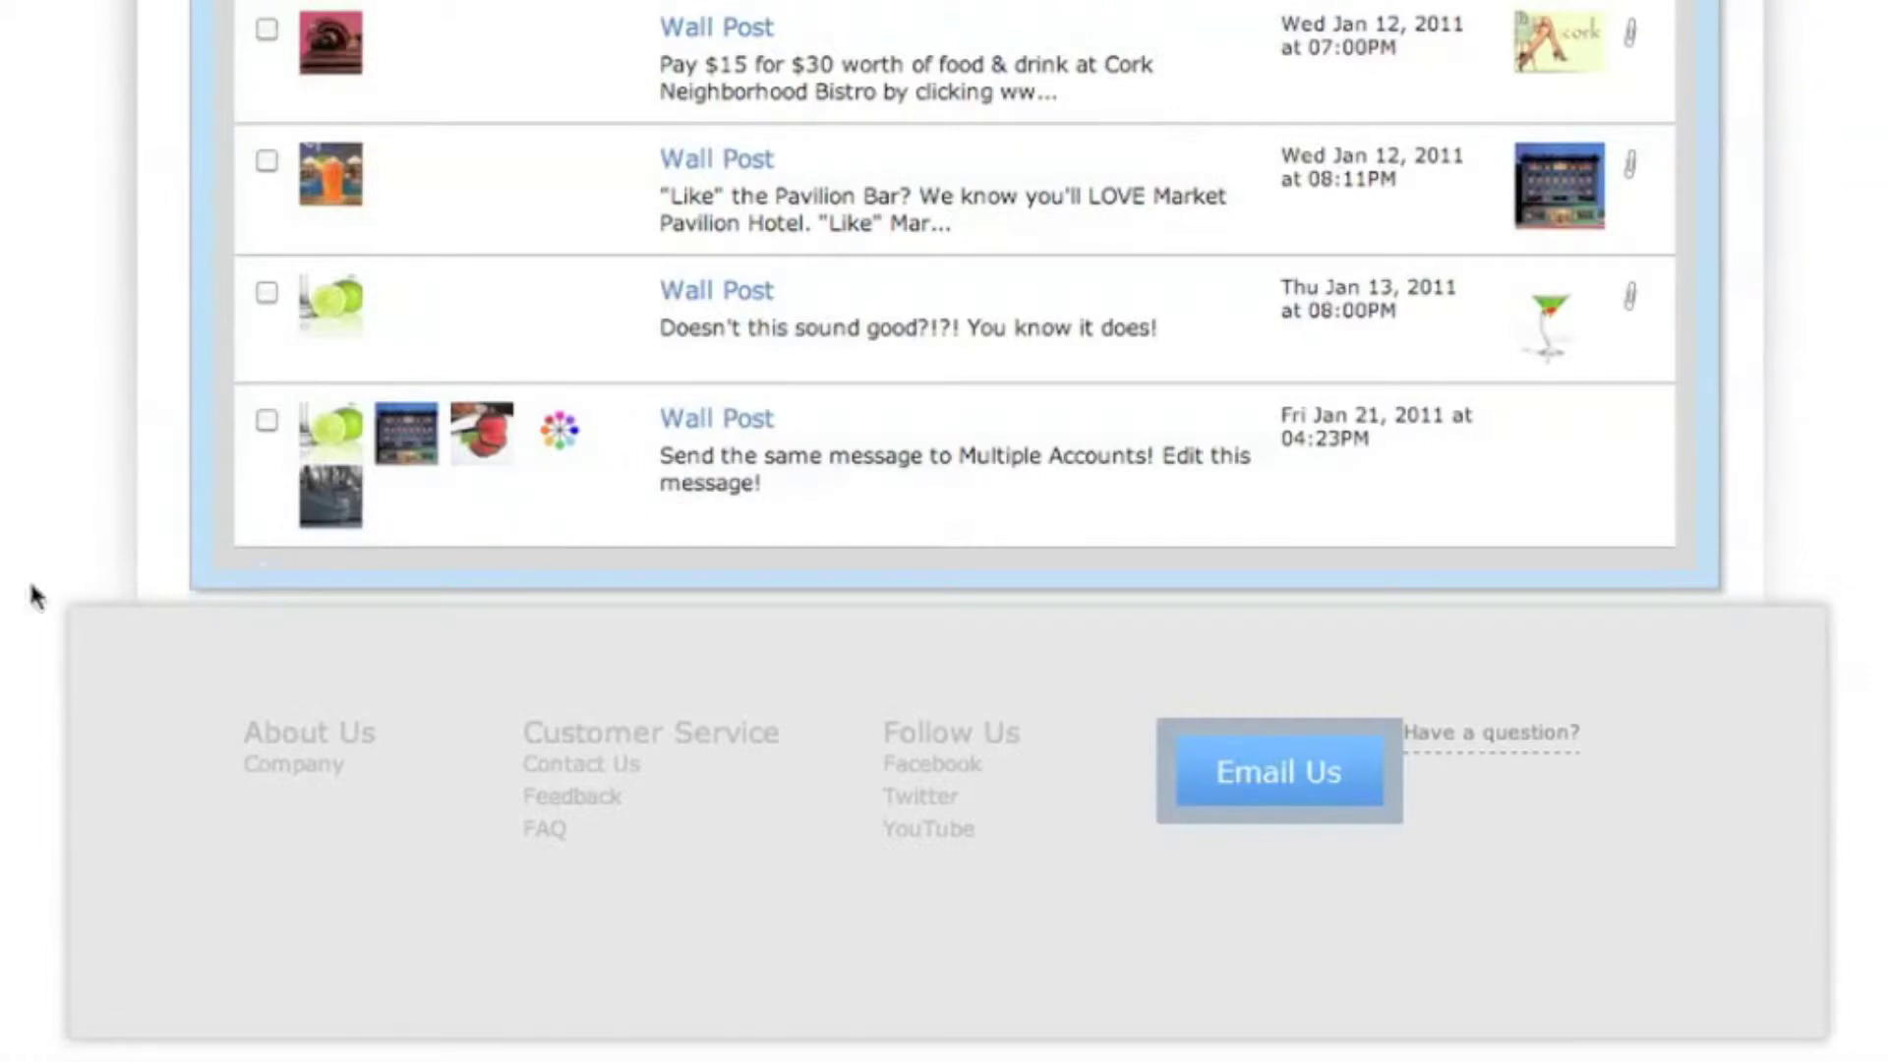
scroll(945, 532, "up", 10)
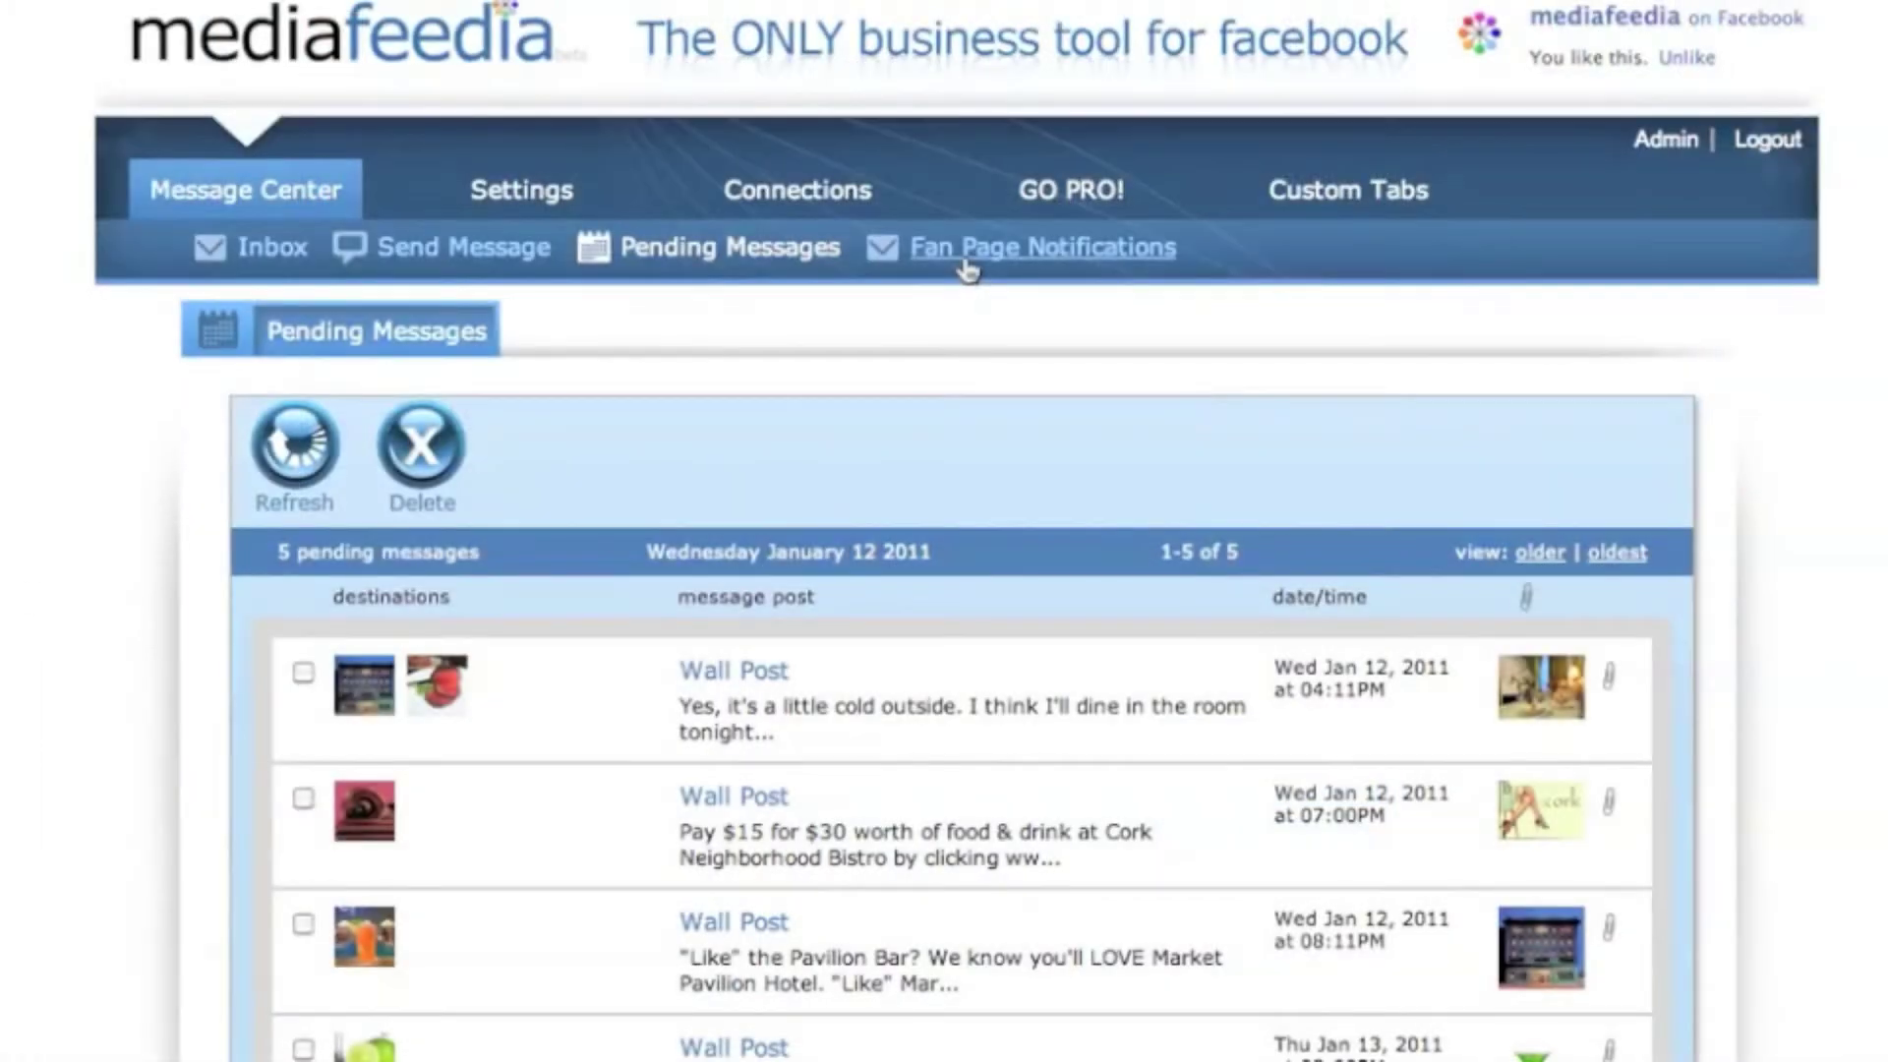
left_click(968, 259)
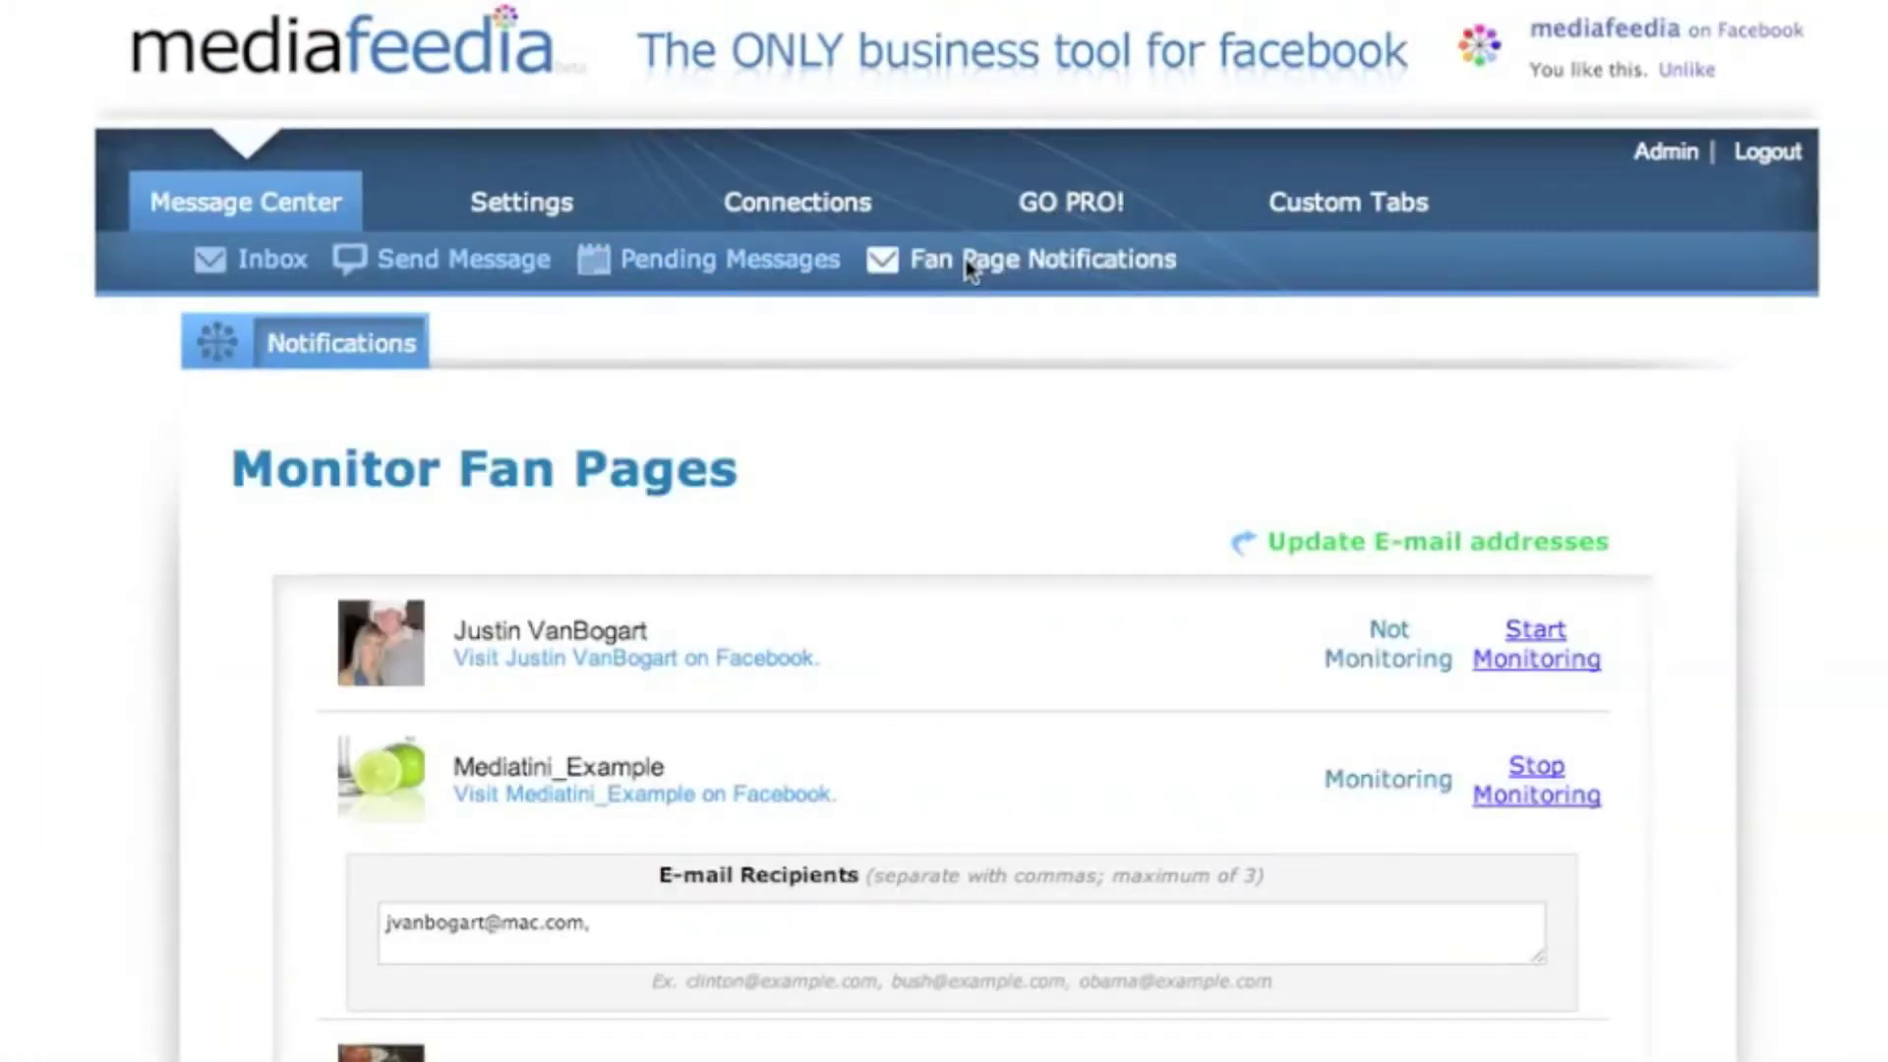
scroll(969, 266, "down", 5)
Add a second e-mail recipient to Mediatini_Example and start monitoring Folly Beach
left_click(721, 350)
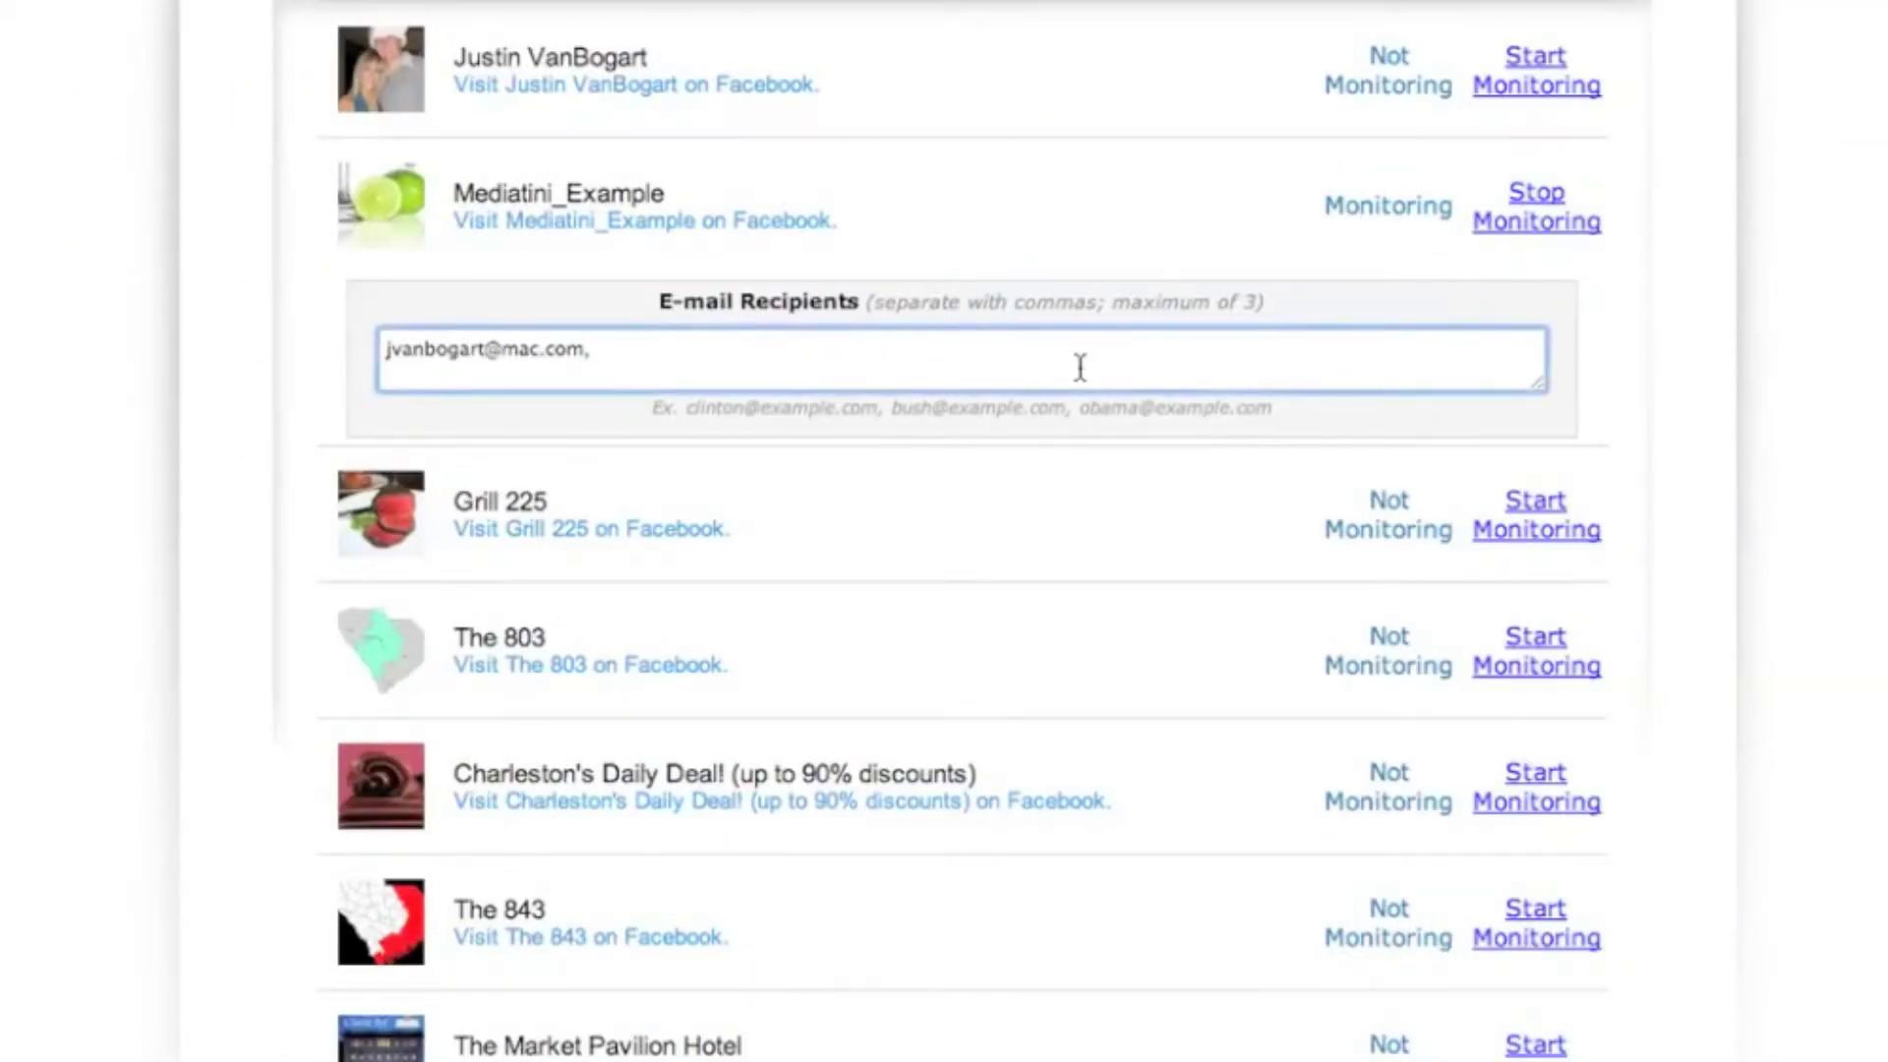
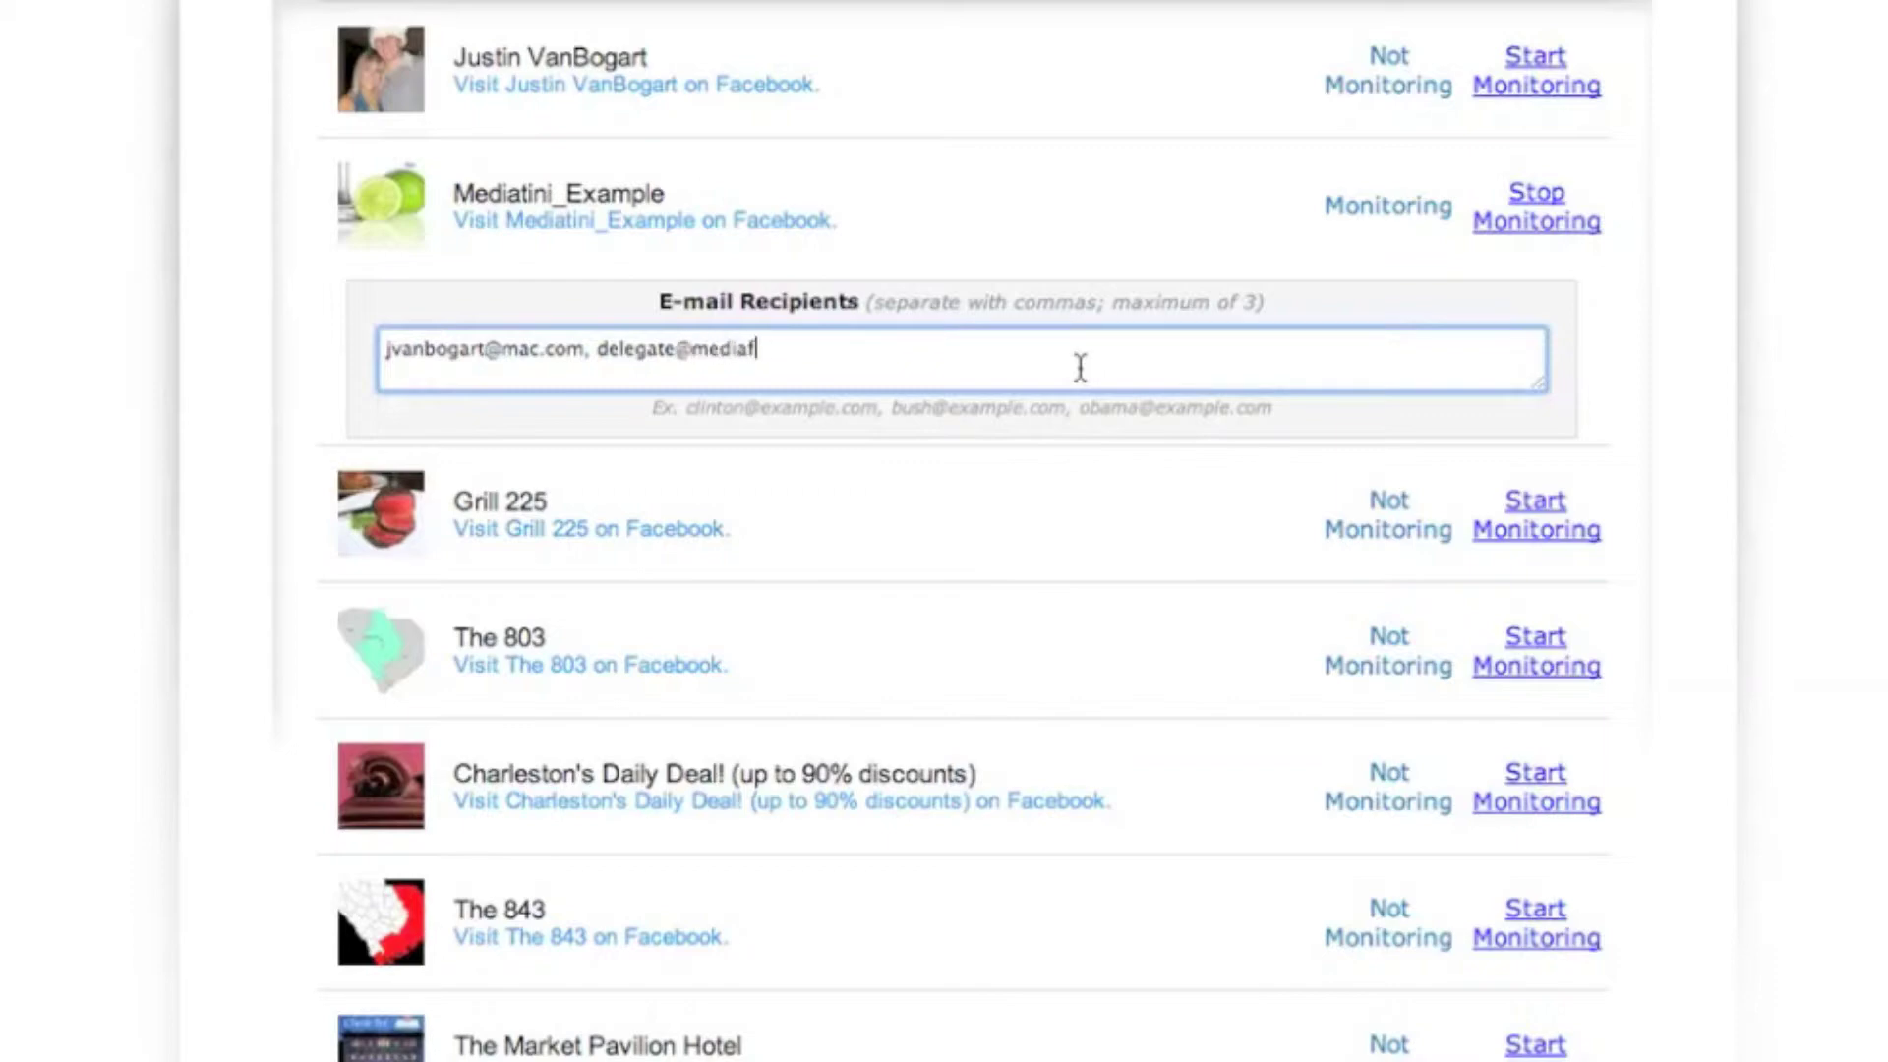
scroll(1061, 367, "down", 2)
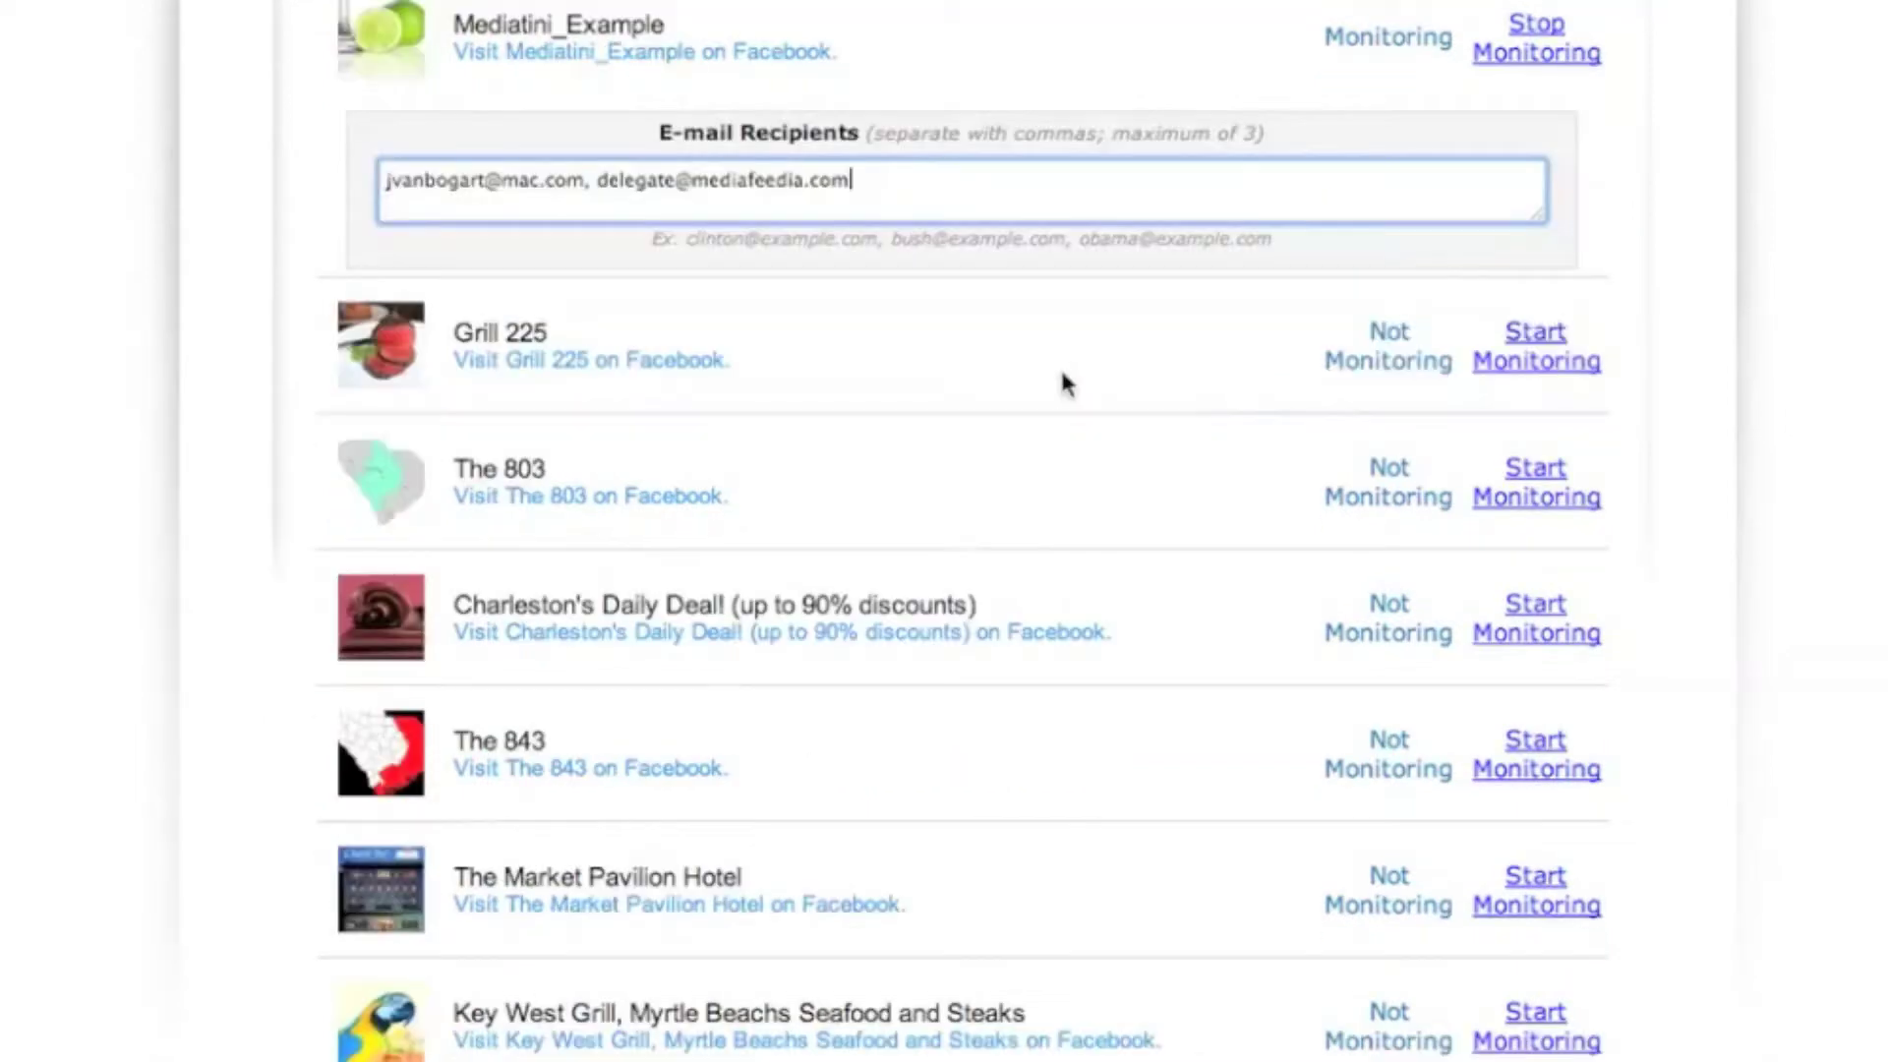
scroll(1060, 366, "down", 3)
scroll(1060, 366, "down", 3)
scroll(1082, 362, "down", 2)
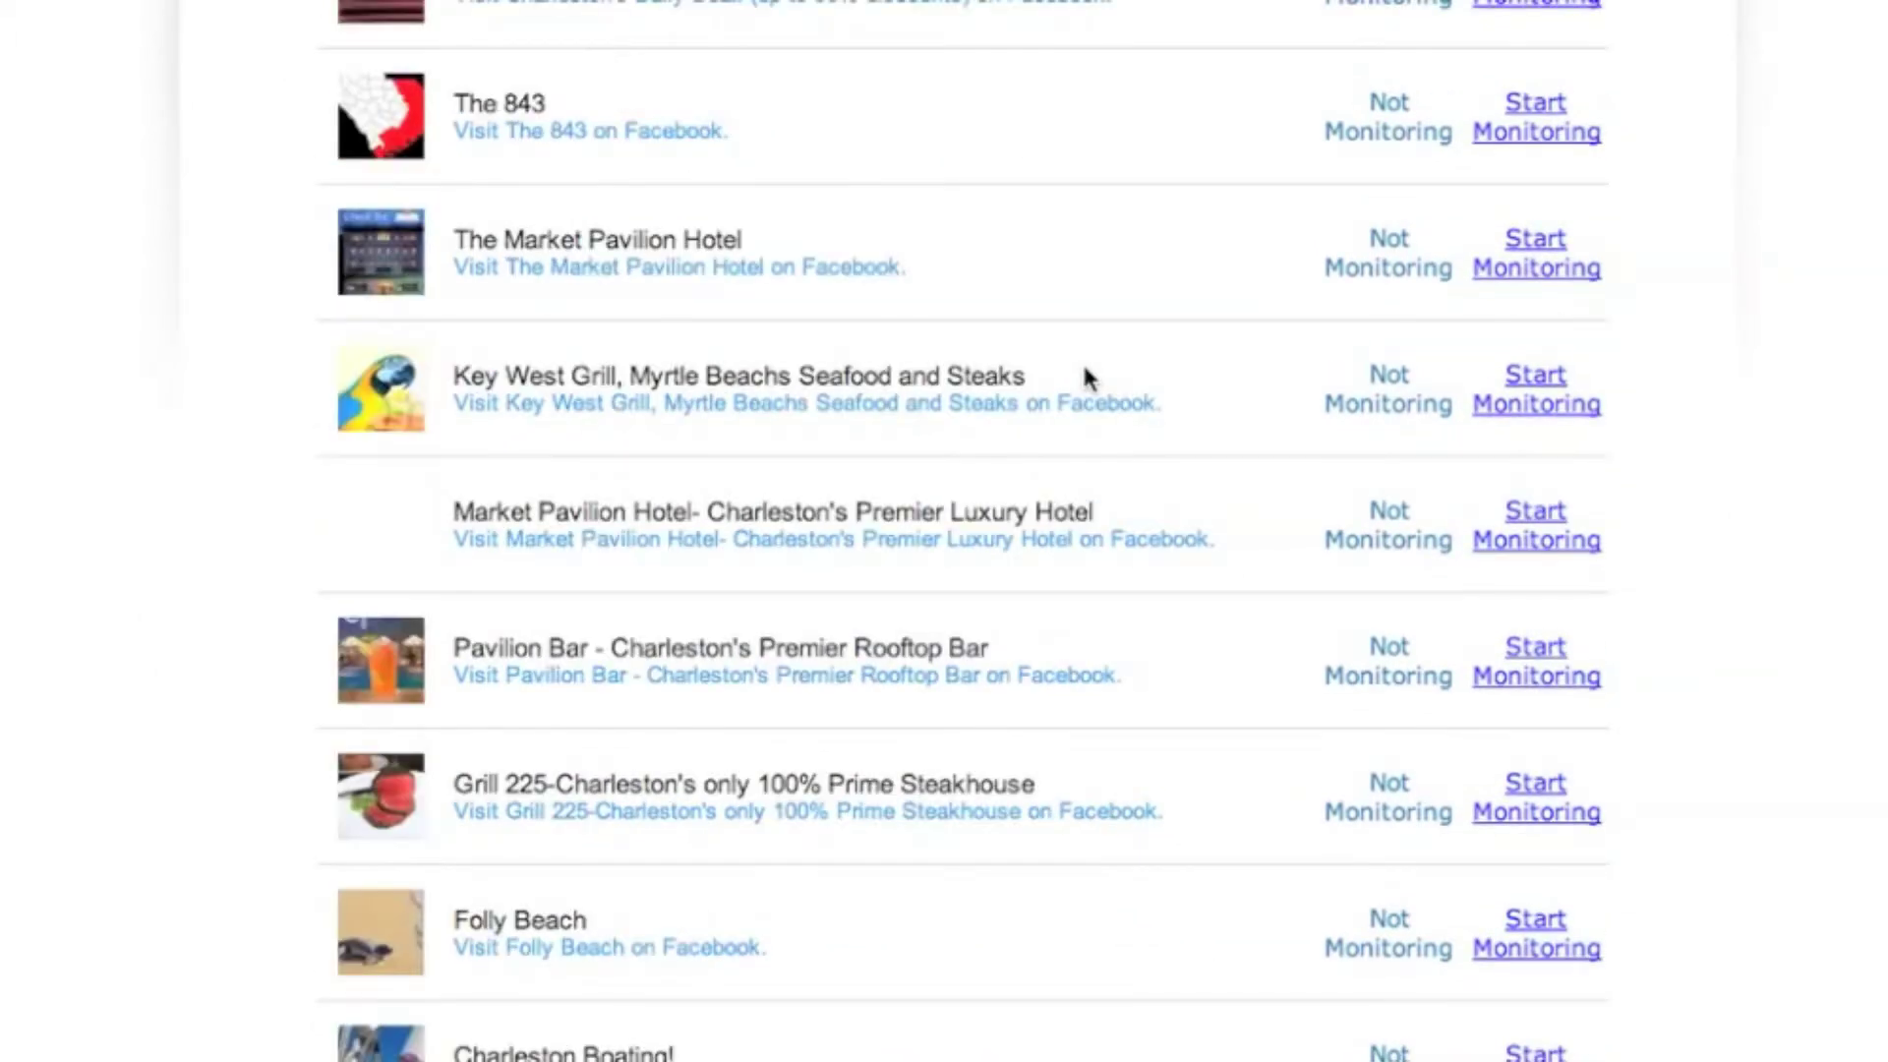
scroll(1082, 360, "down", 2)
scroll(1081, 358, "down", 2)
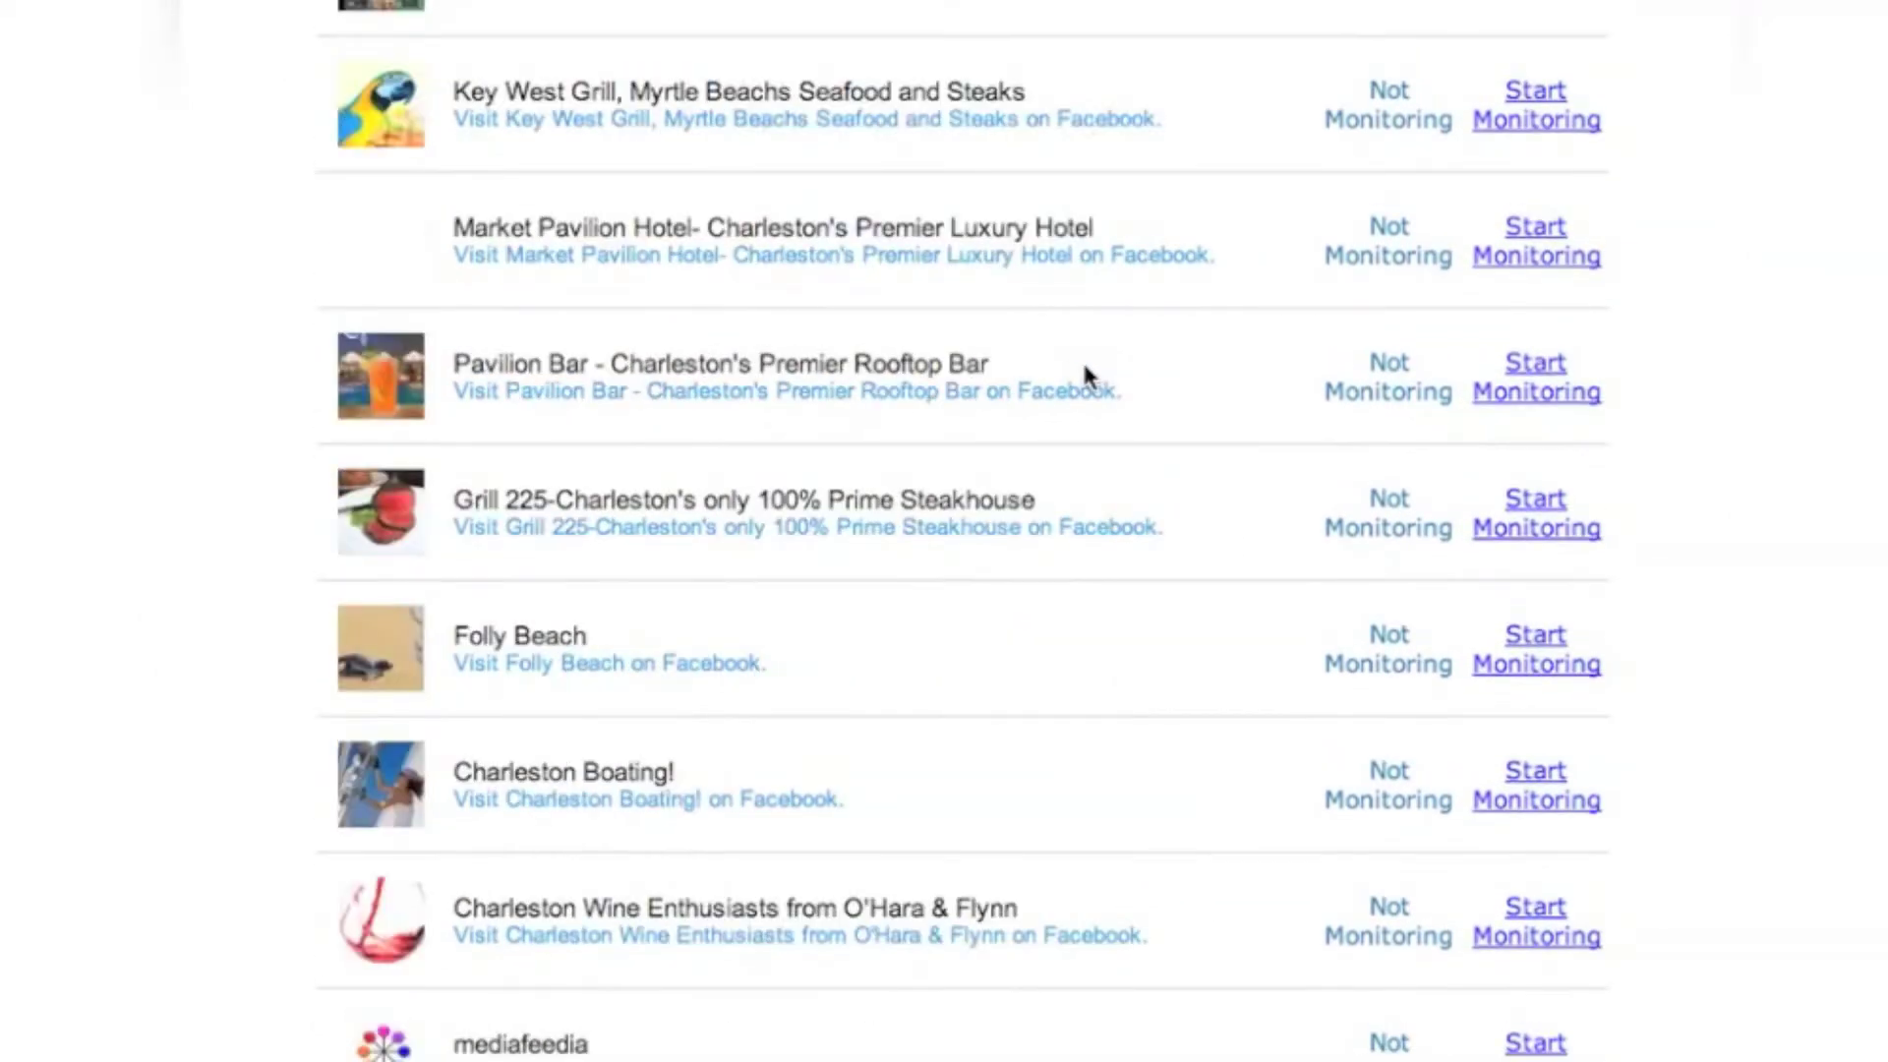
left_click(1553, 672)
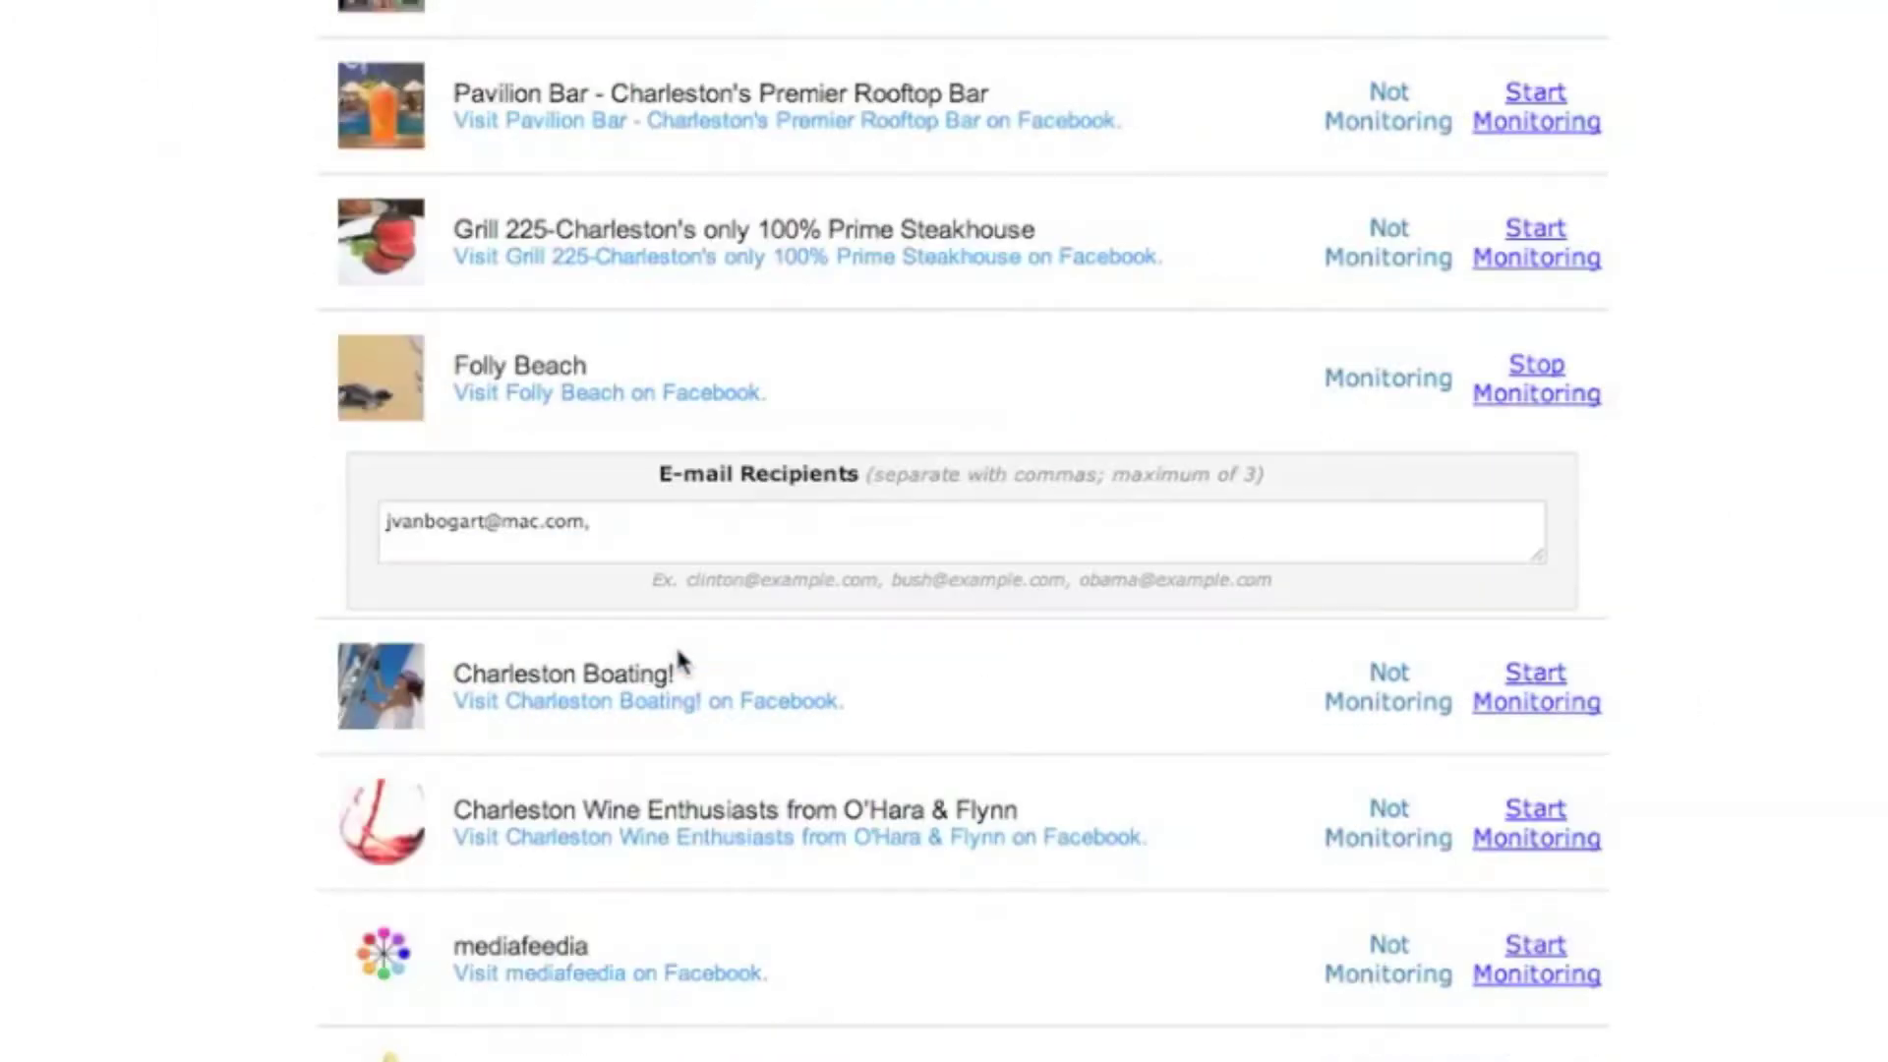
Add two more comma-separated addresses to Folly Beach's recipients, reaching three
left_click(661, 540)
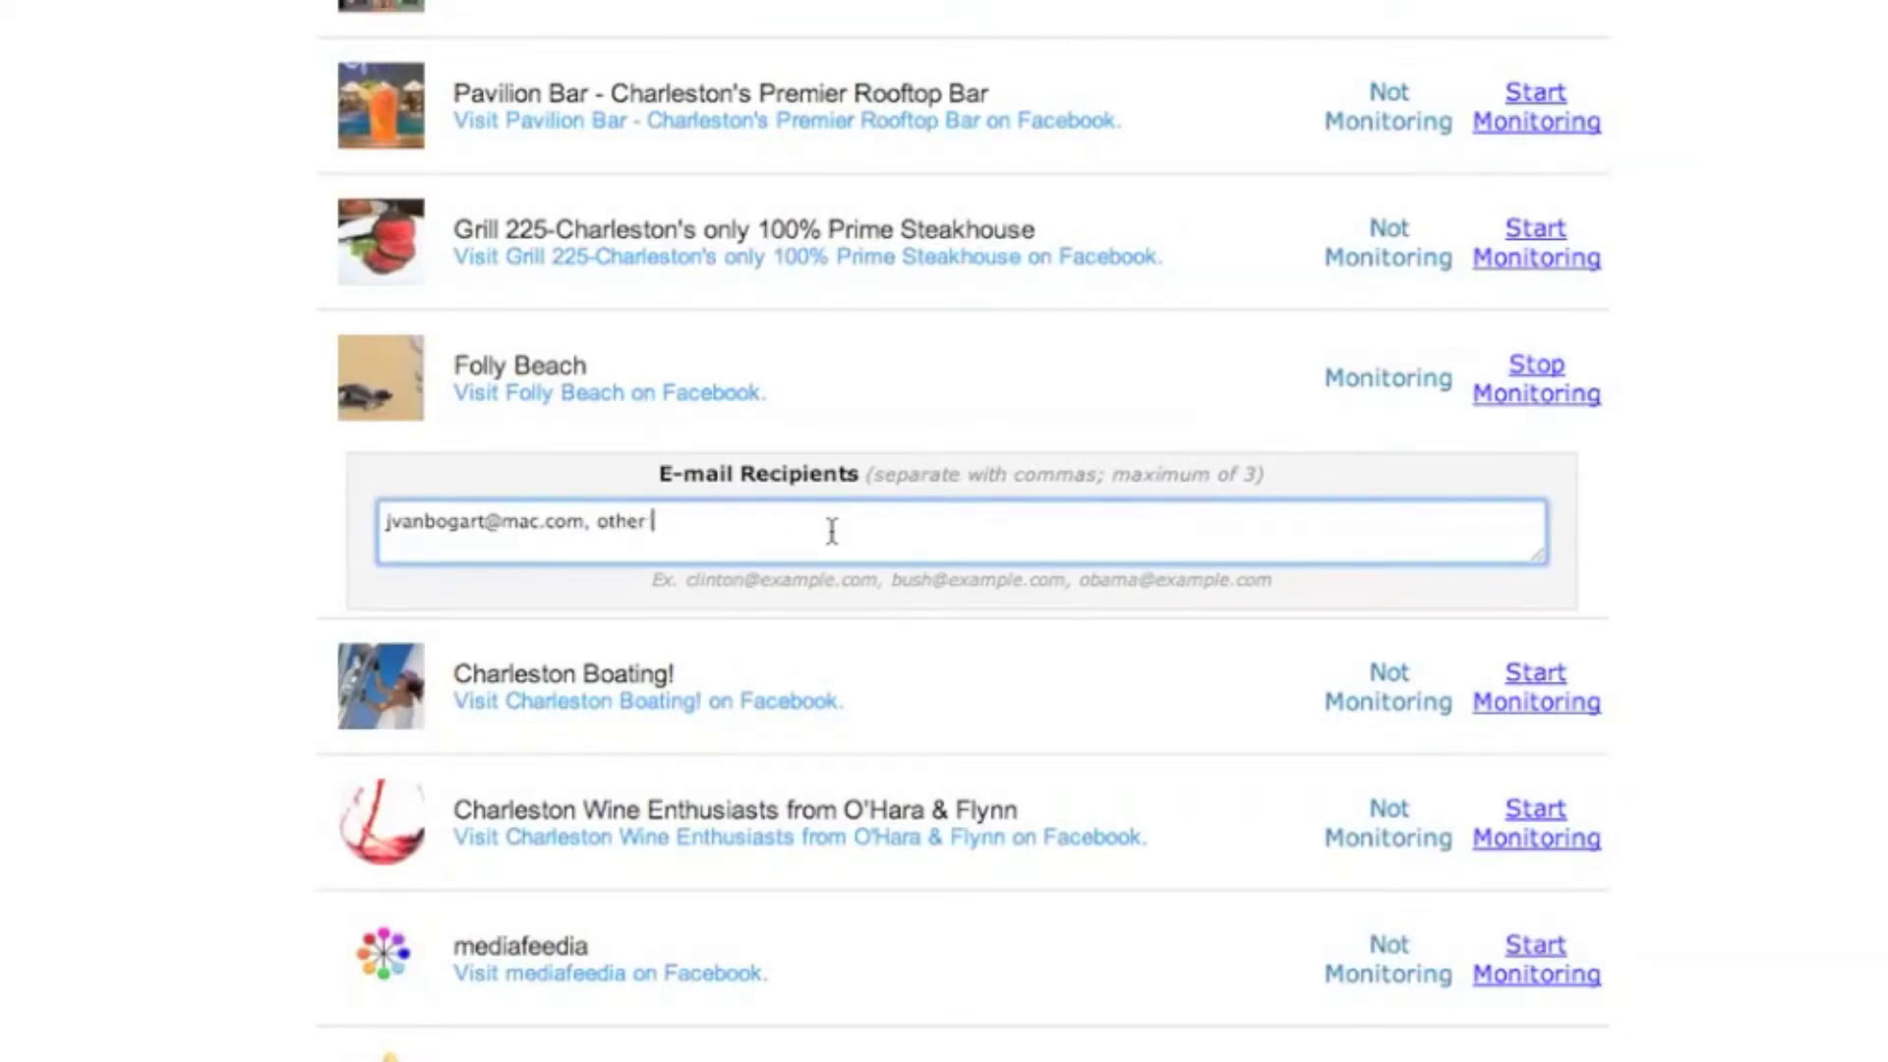
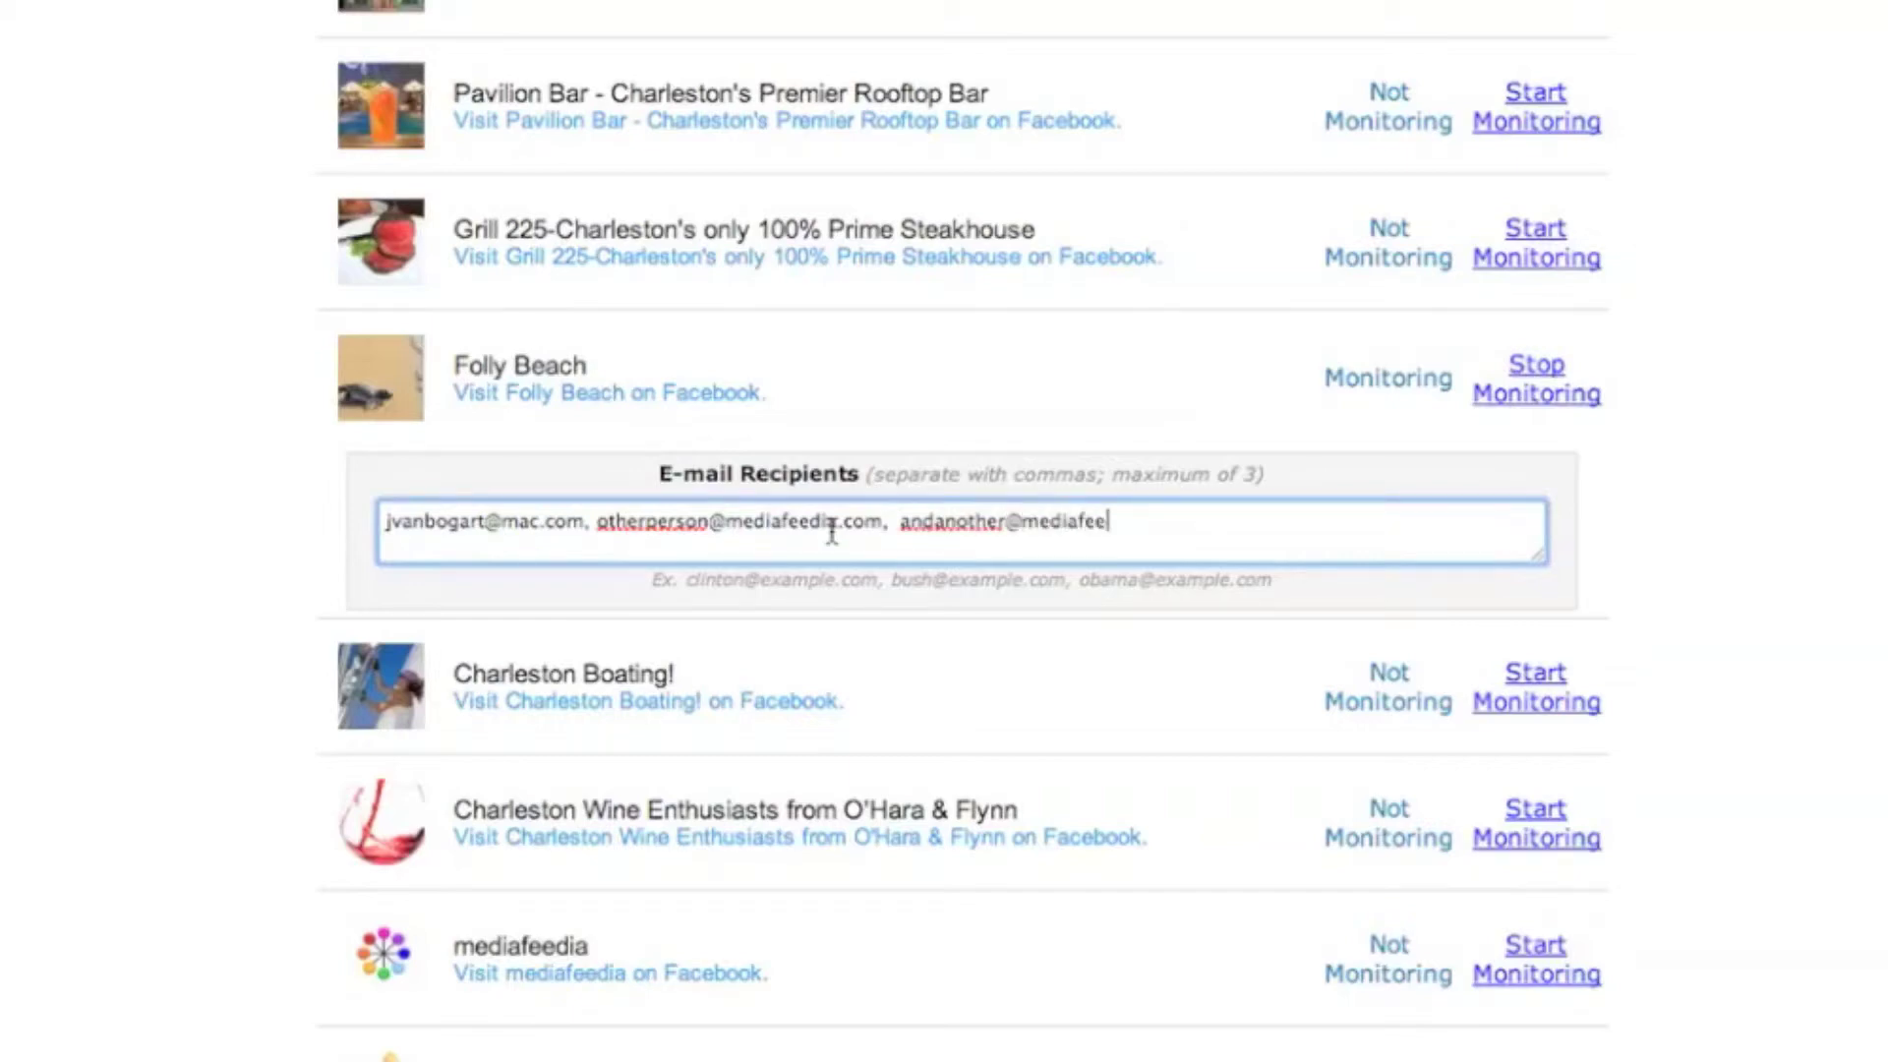
scroll(830, 535, "down", 1)
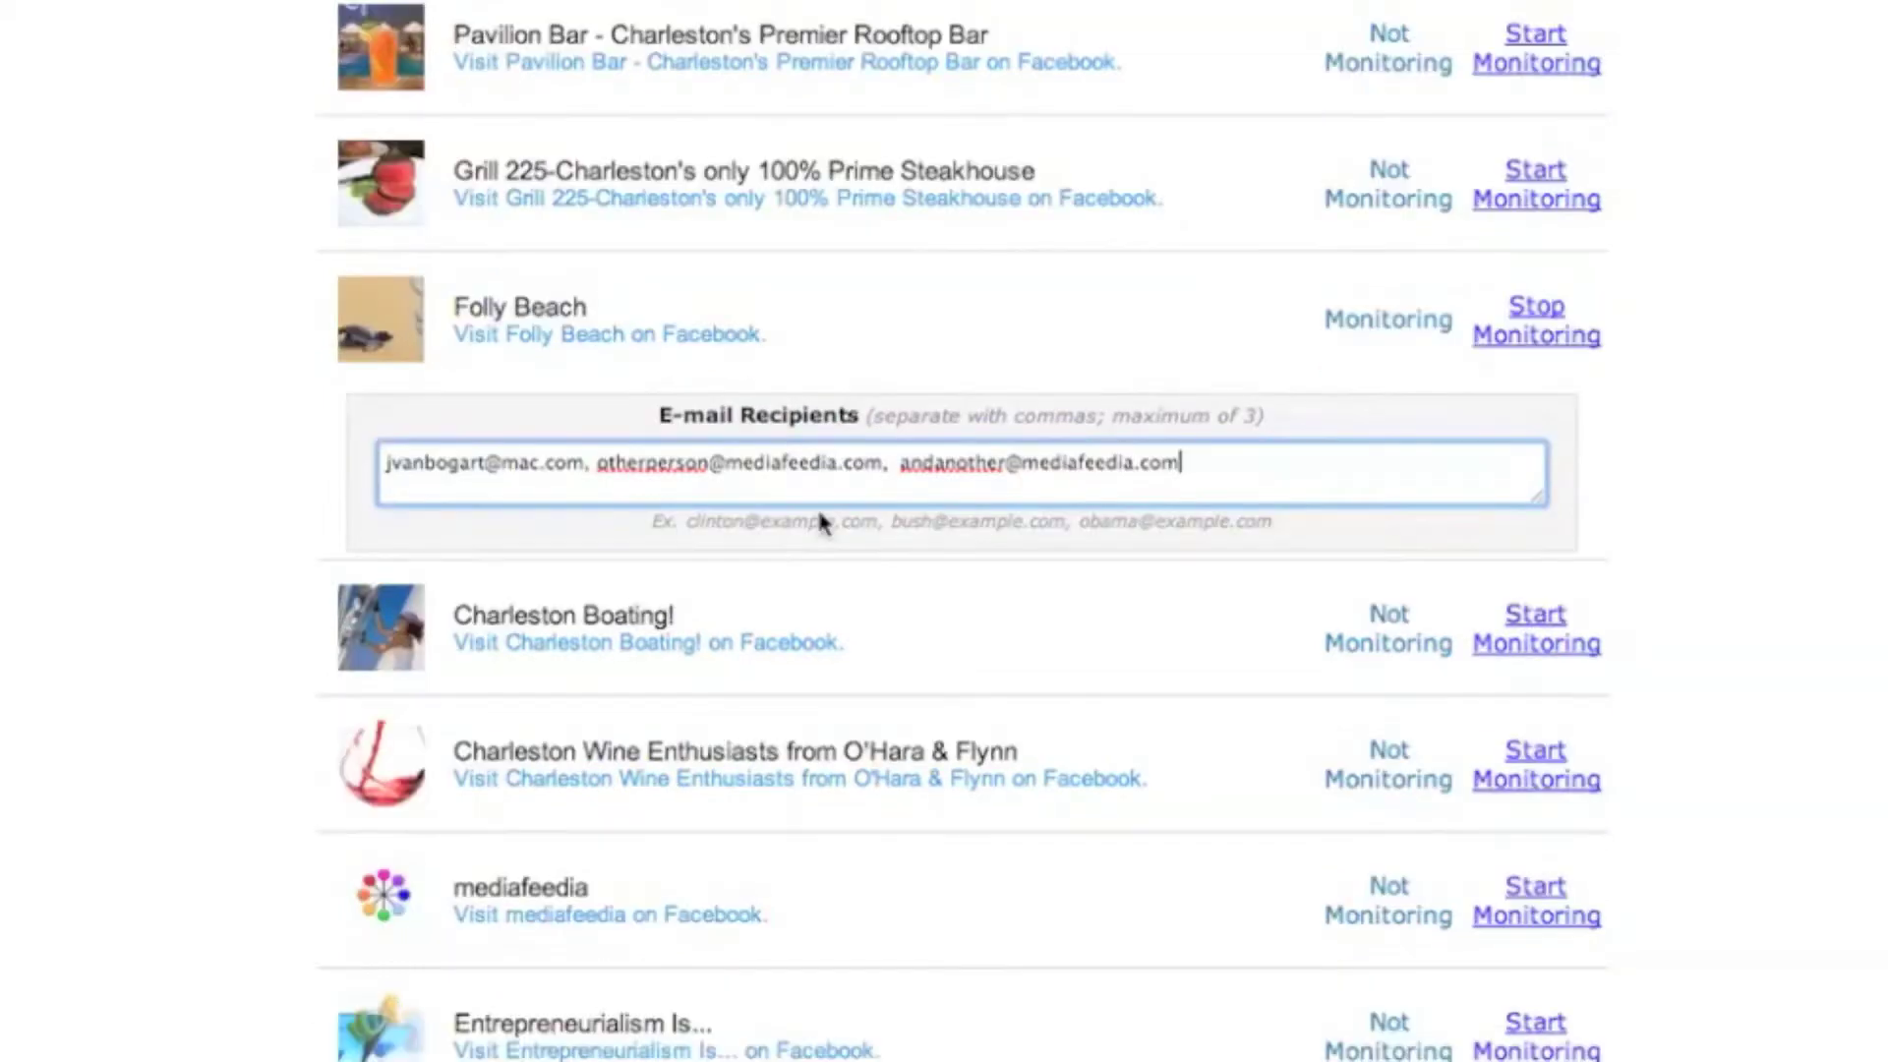
scroll(816, 507, "up", 5)
scroll(821, 520, "up", 5)
scroll(821, 519, "up", 5)
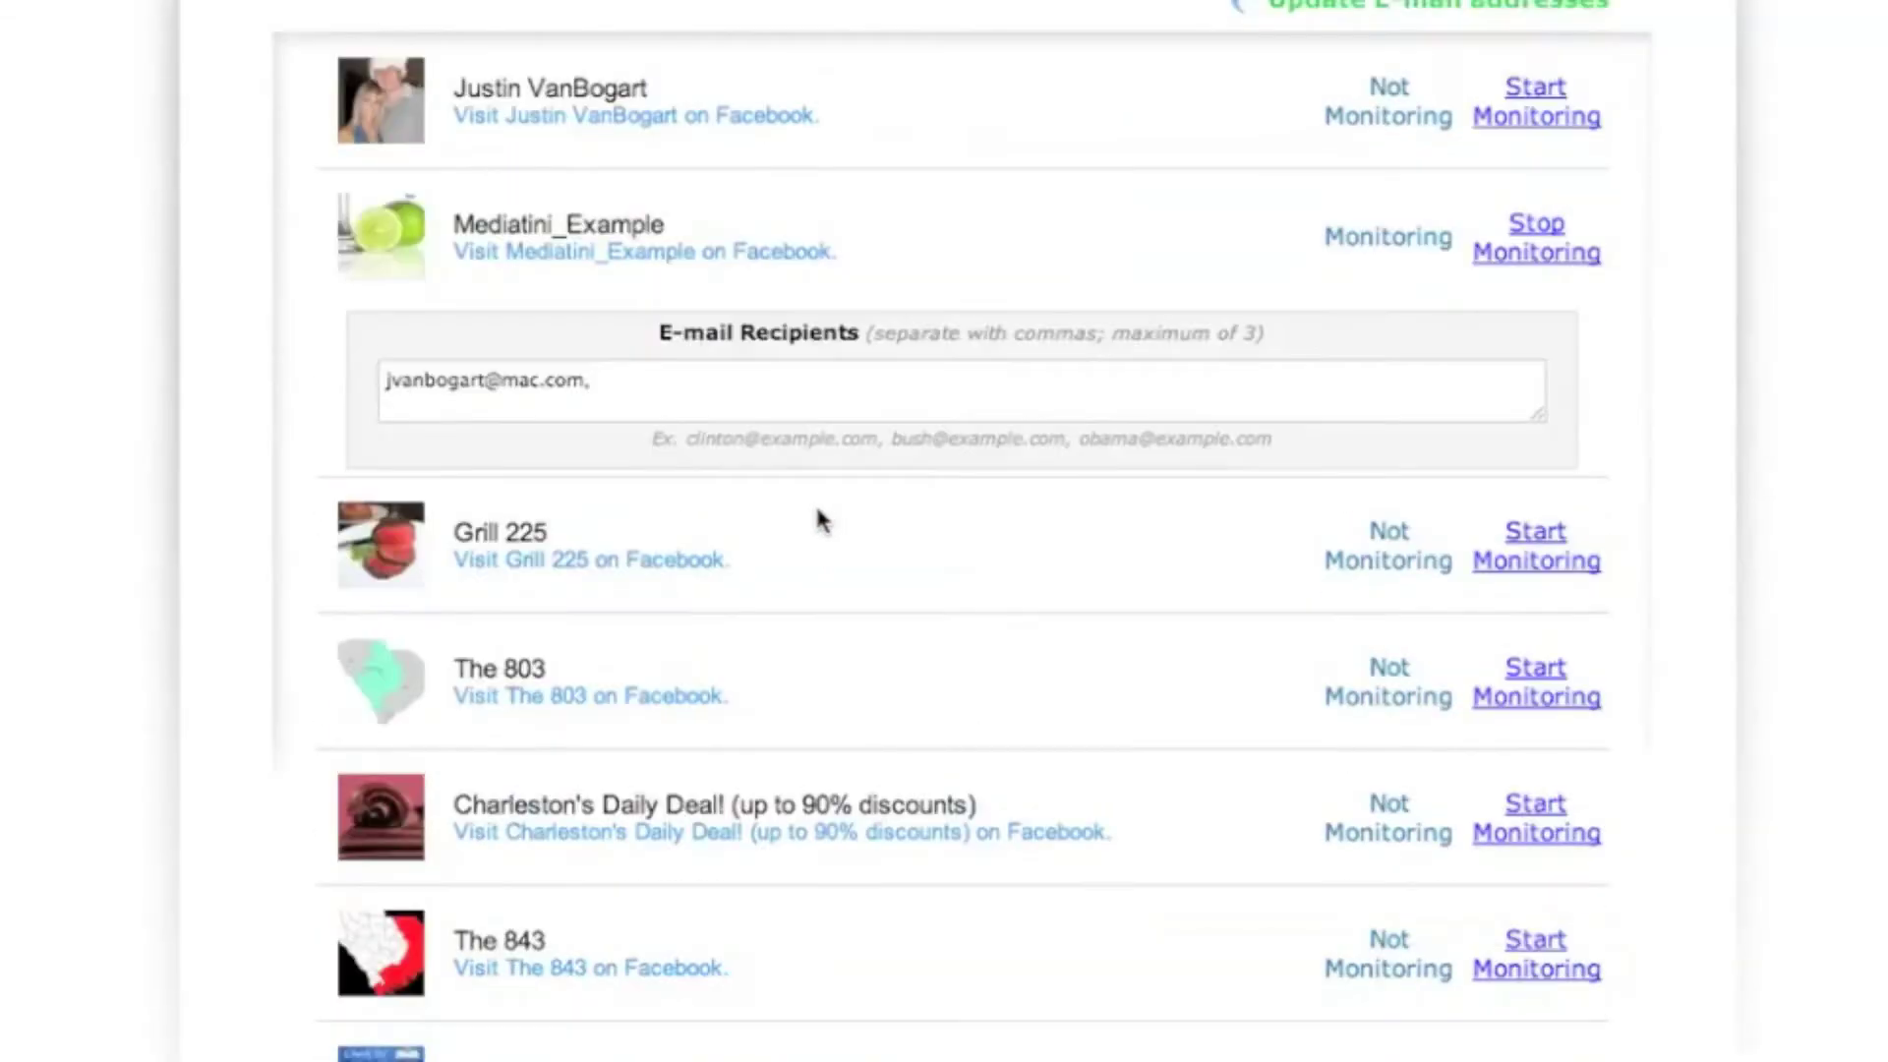
scroll(820, 520, "up", 5)
scroll(820, 519, "up", 3)
scroll(820, 521, "down", 5)
scroll(821, 520, "down", 2)
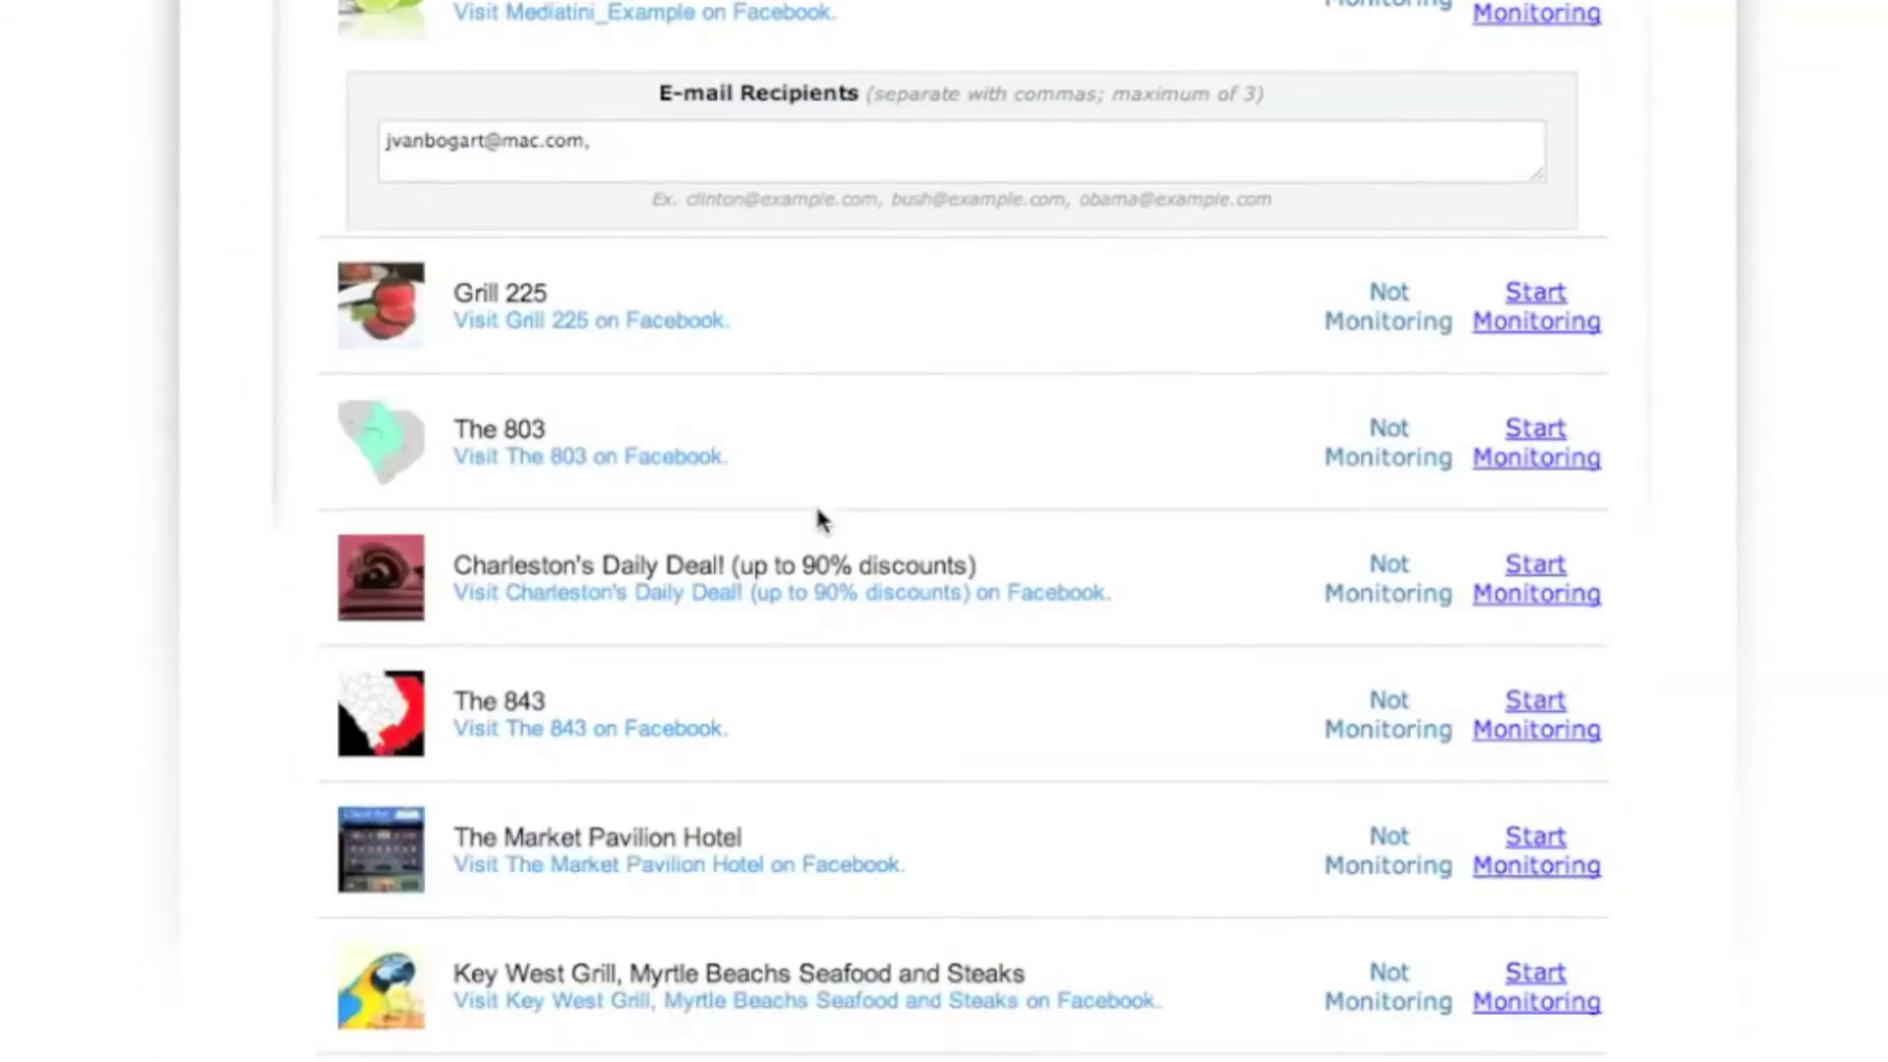
scroll(821, 519, "down", 5)
scroll(821, 519, "down", 2)
scroll(821, 519, "down", 3)
scroll(820, 519, "down", 1)
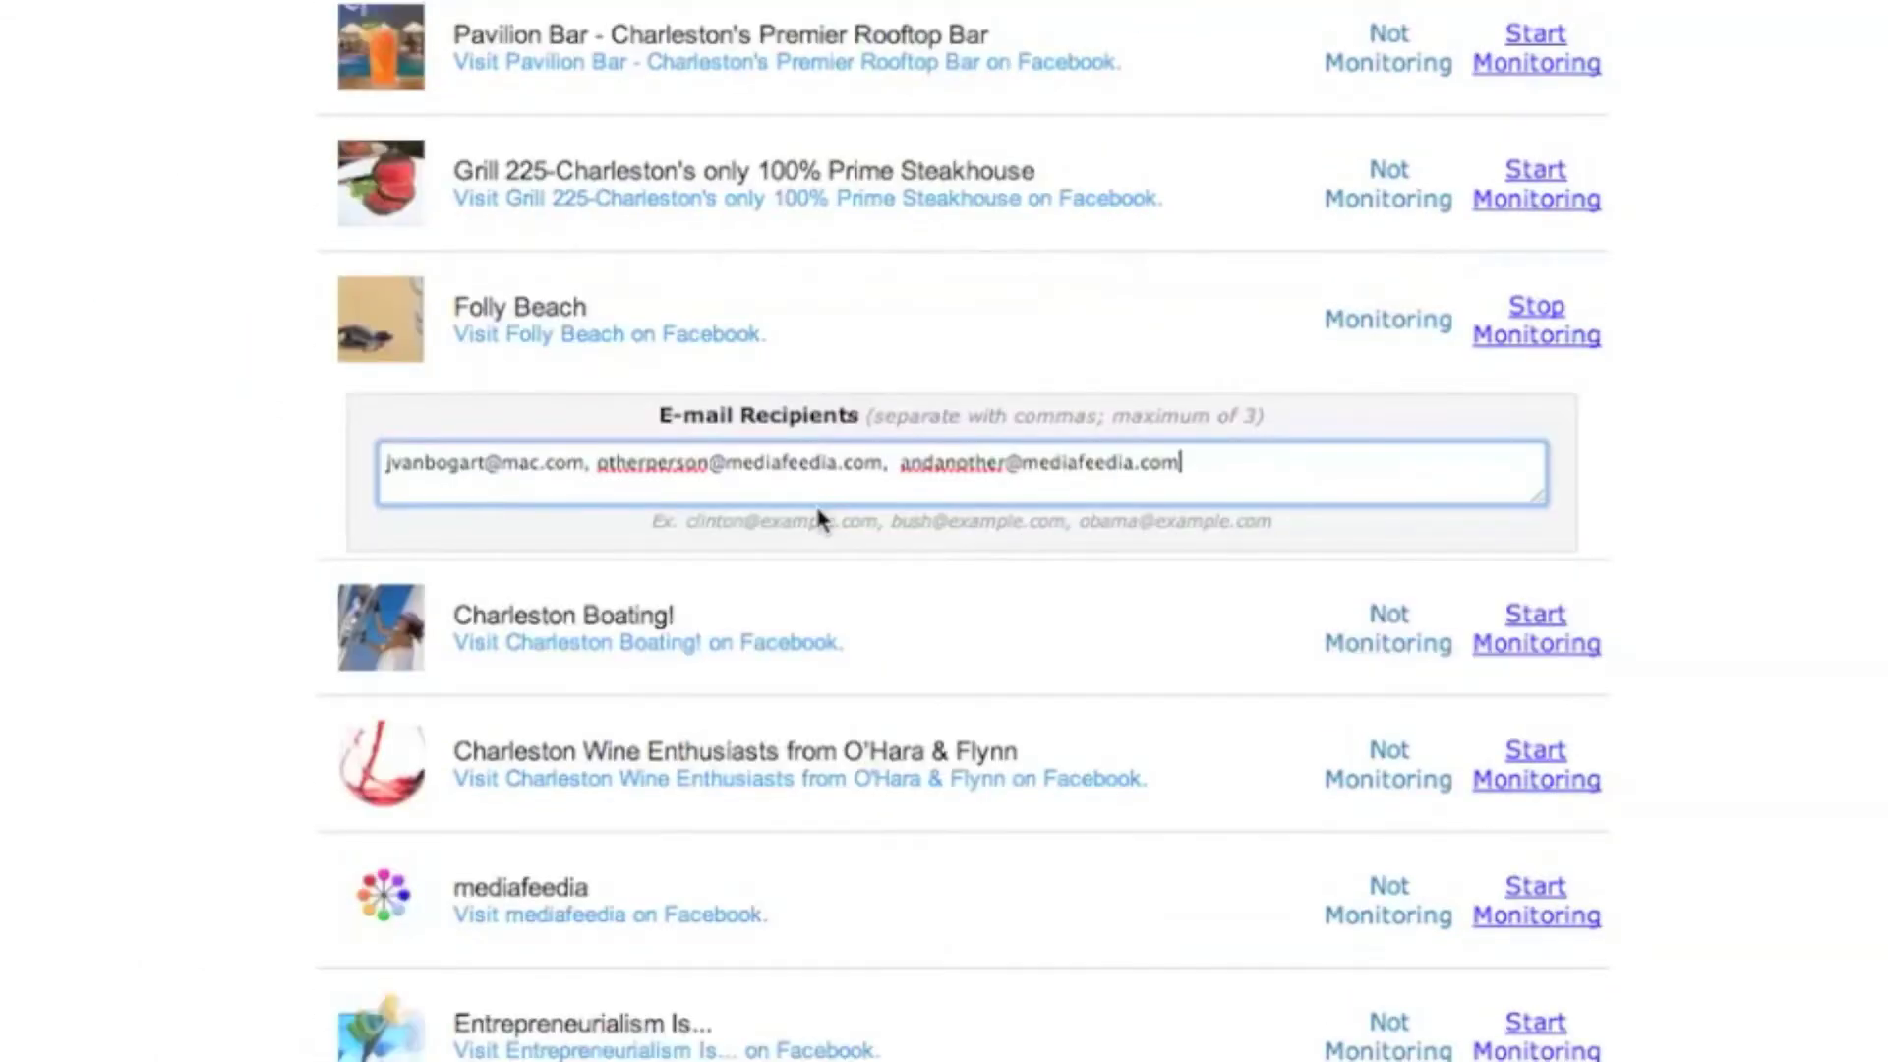
scroll(821, 520, "up", 3)
scroll(821, 520, "down", 5)
scroll(821, 519, "up", 5)
scroll(821, 520, "up", 2)
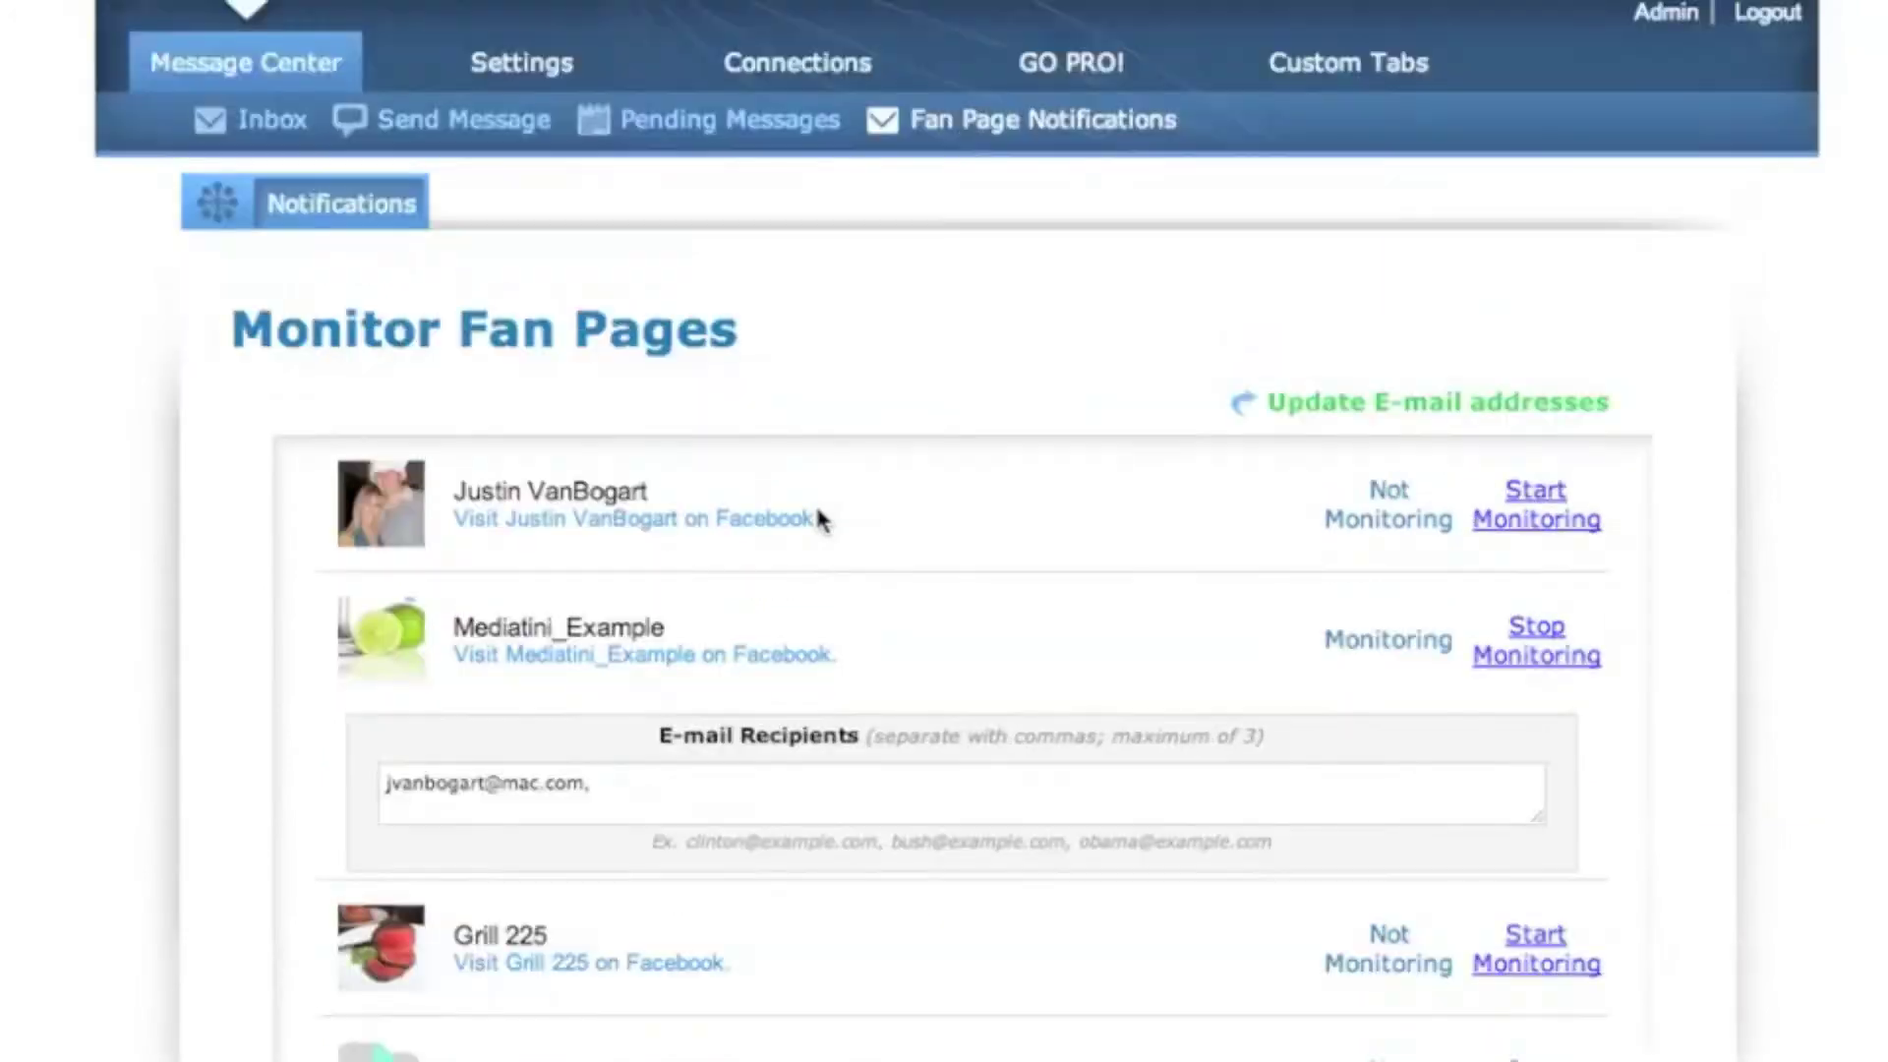
scroll(820, 520, "up", 3)
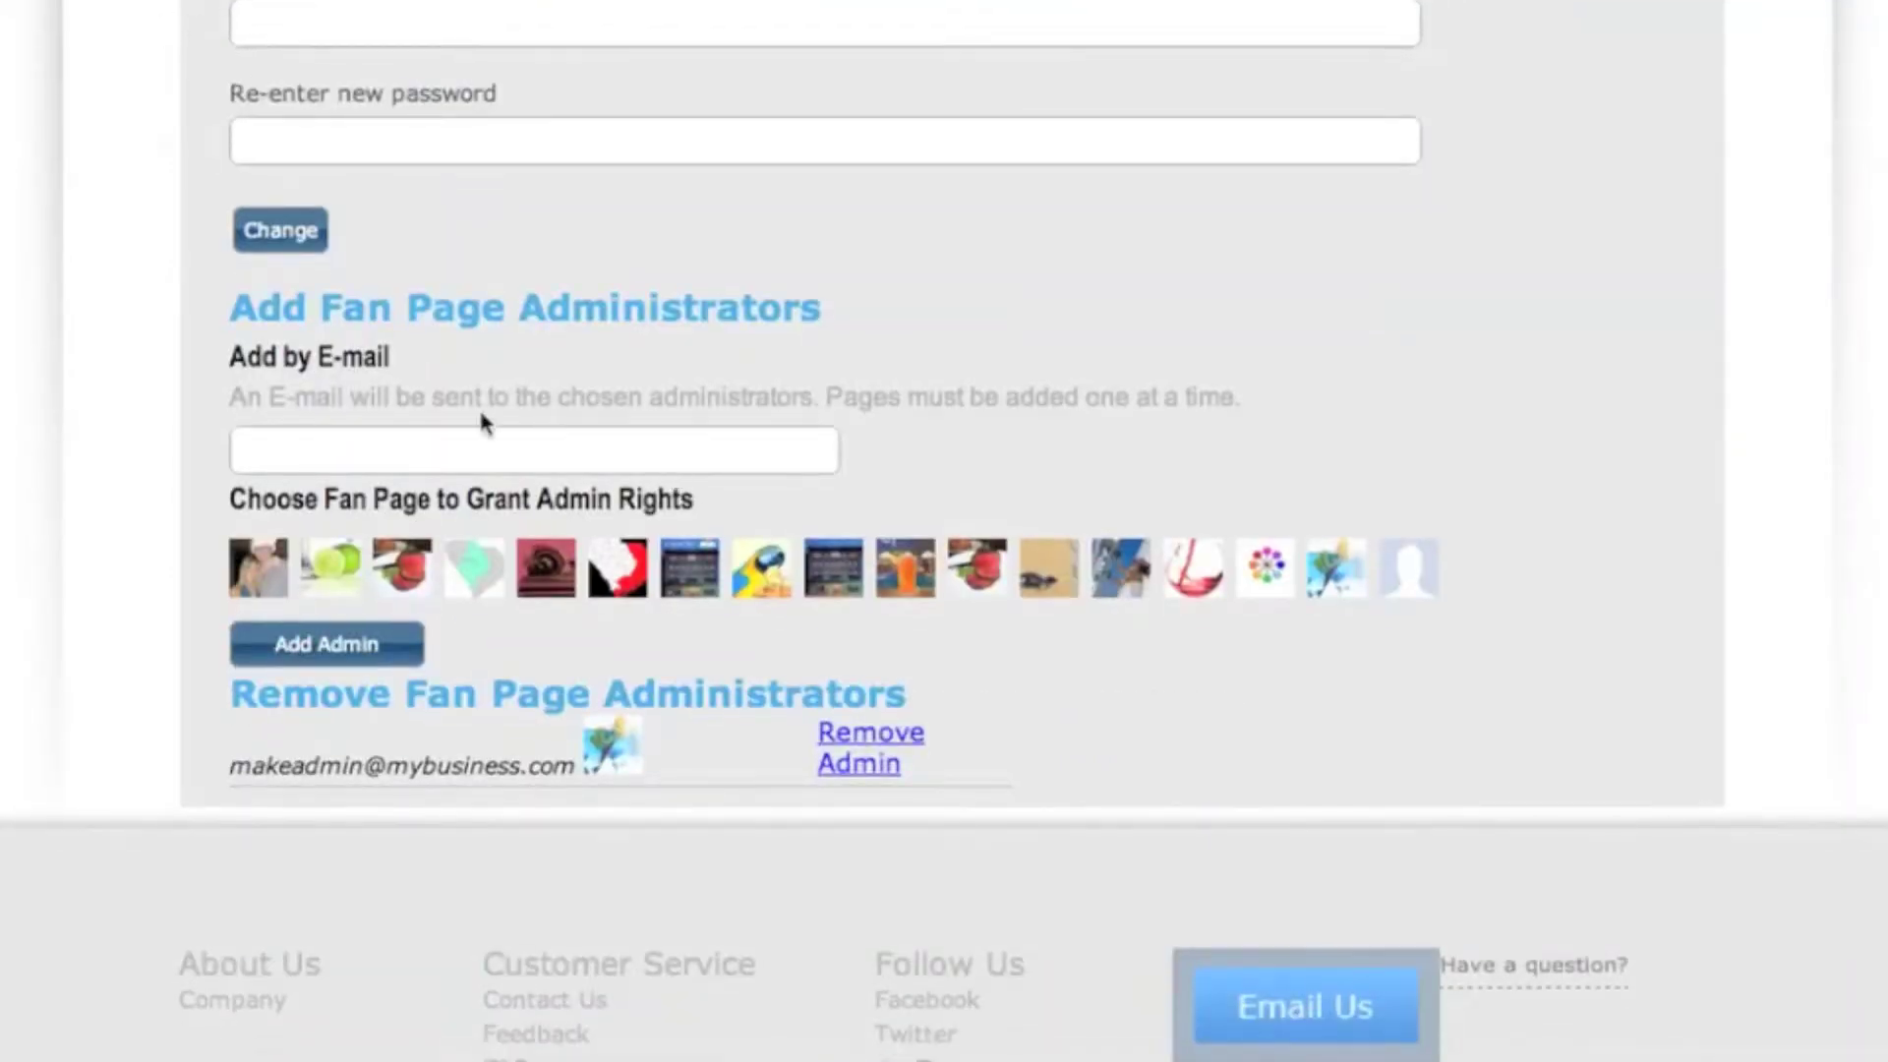
left_click(487, 447)
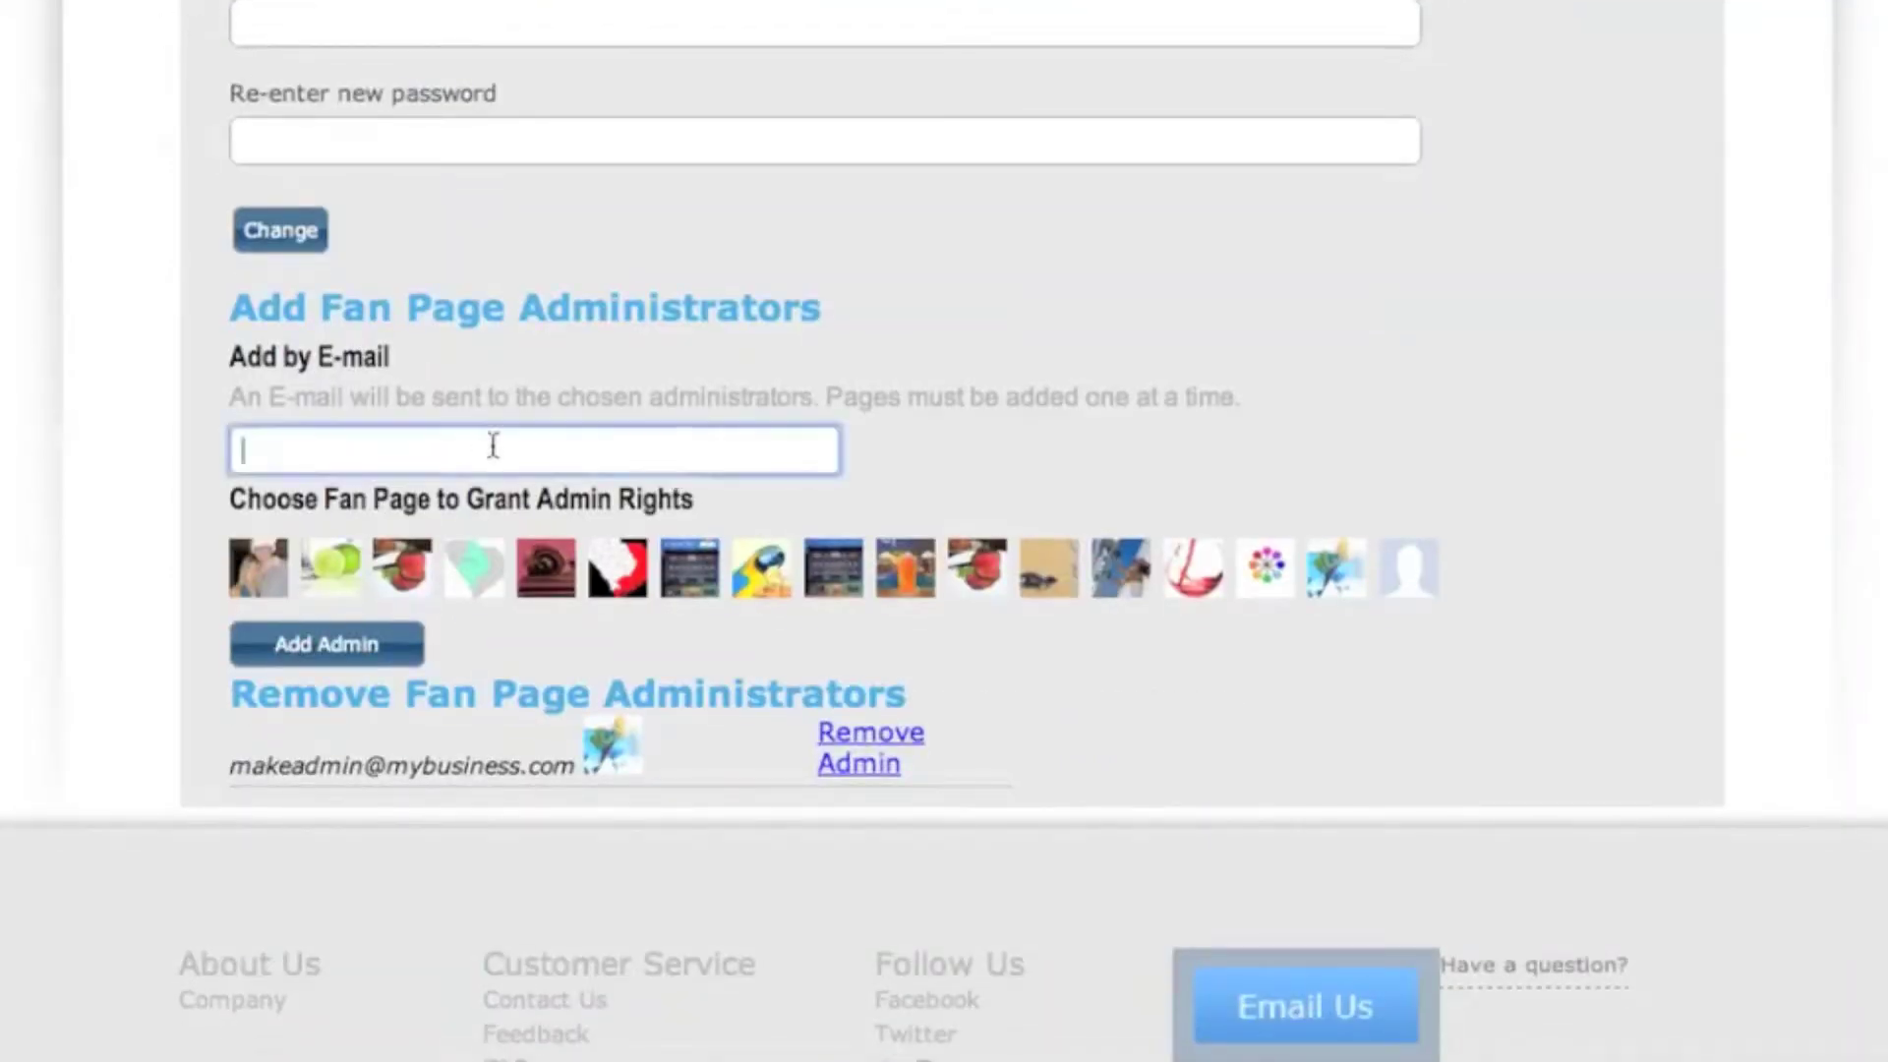
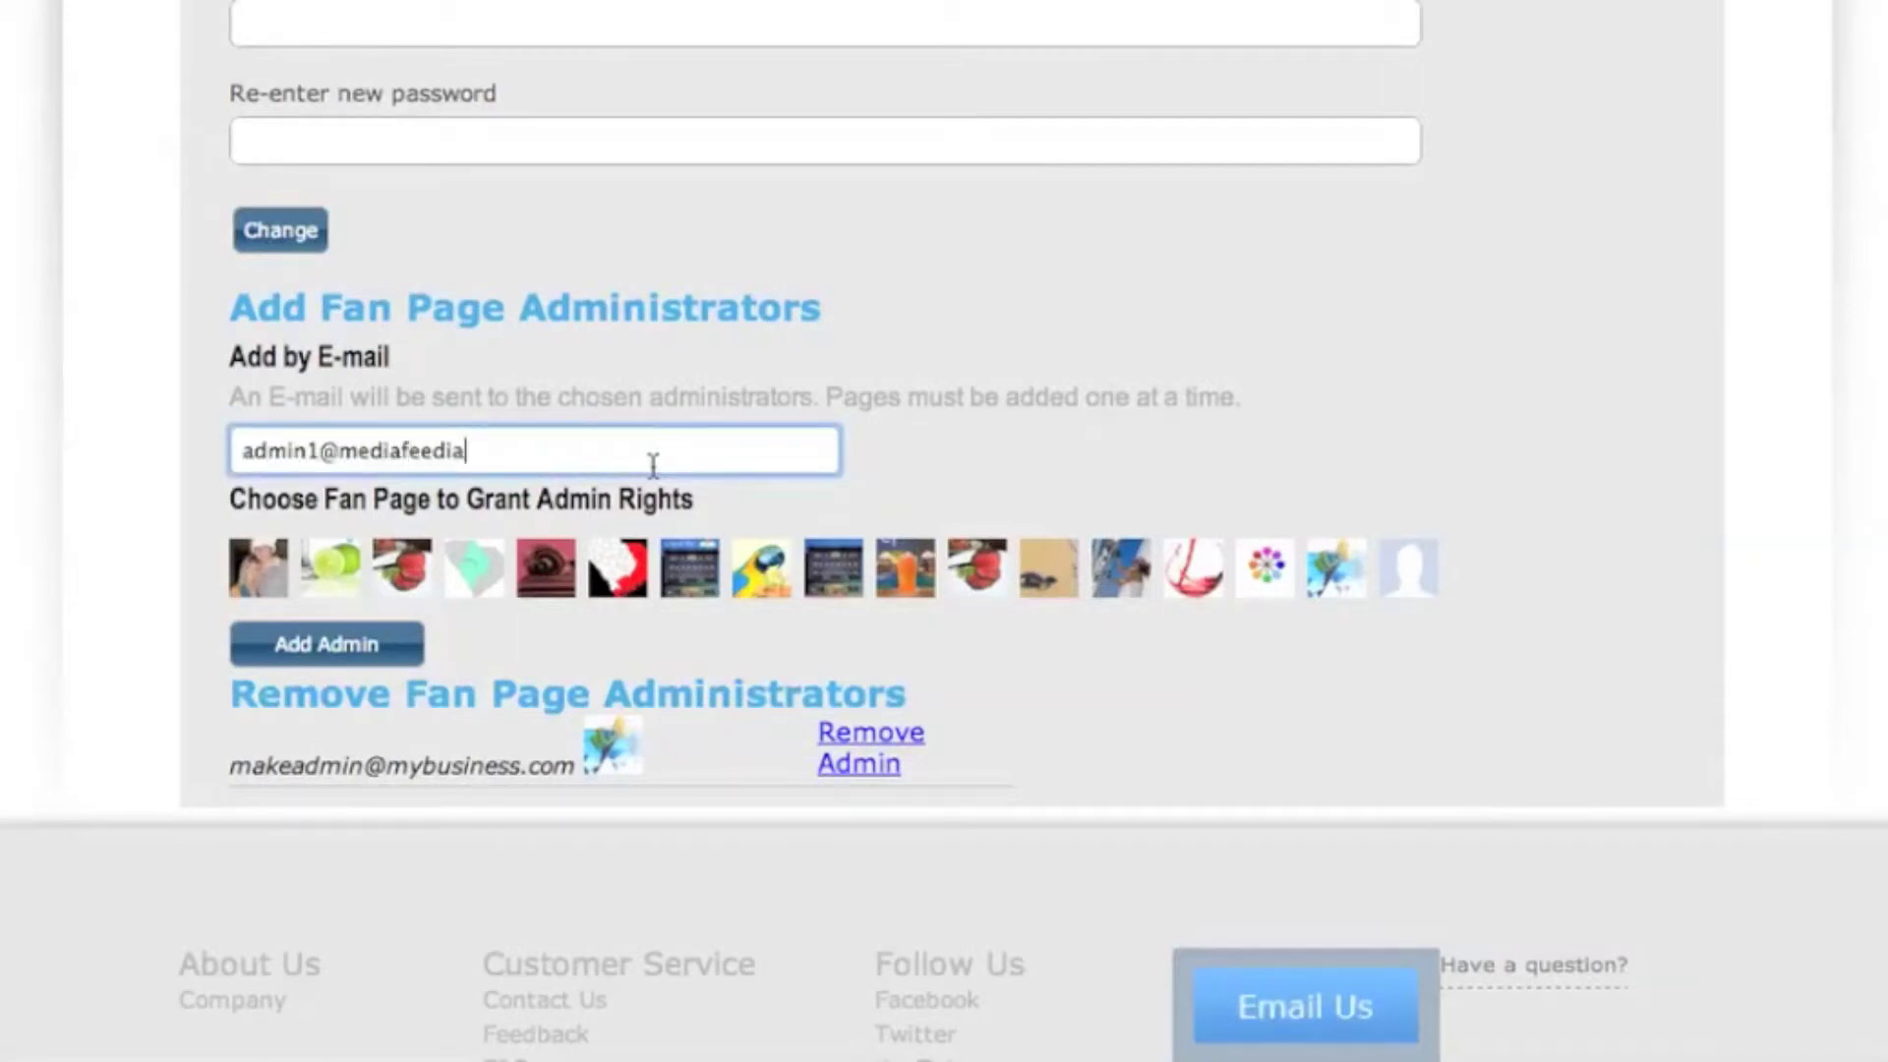
left_click(390, 564)
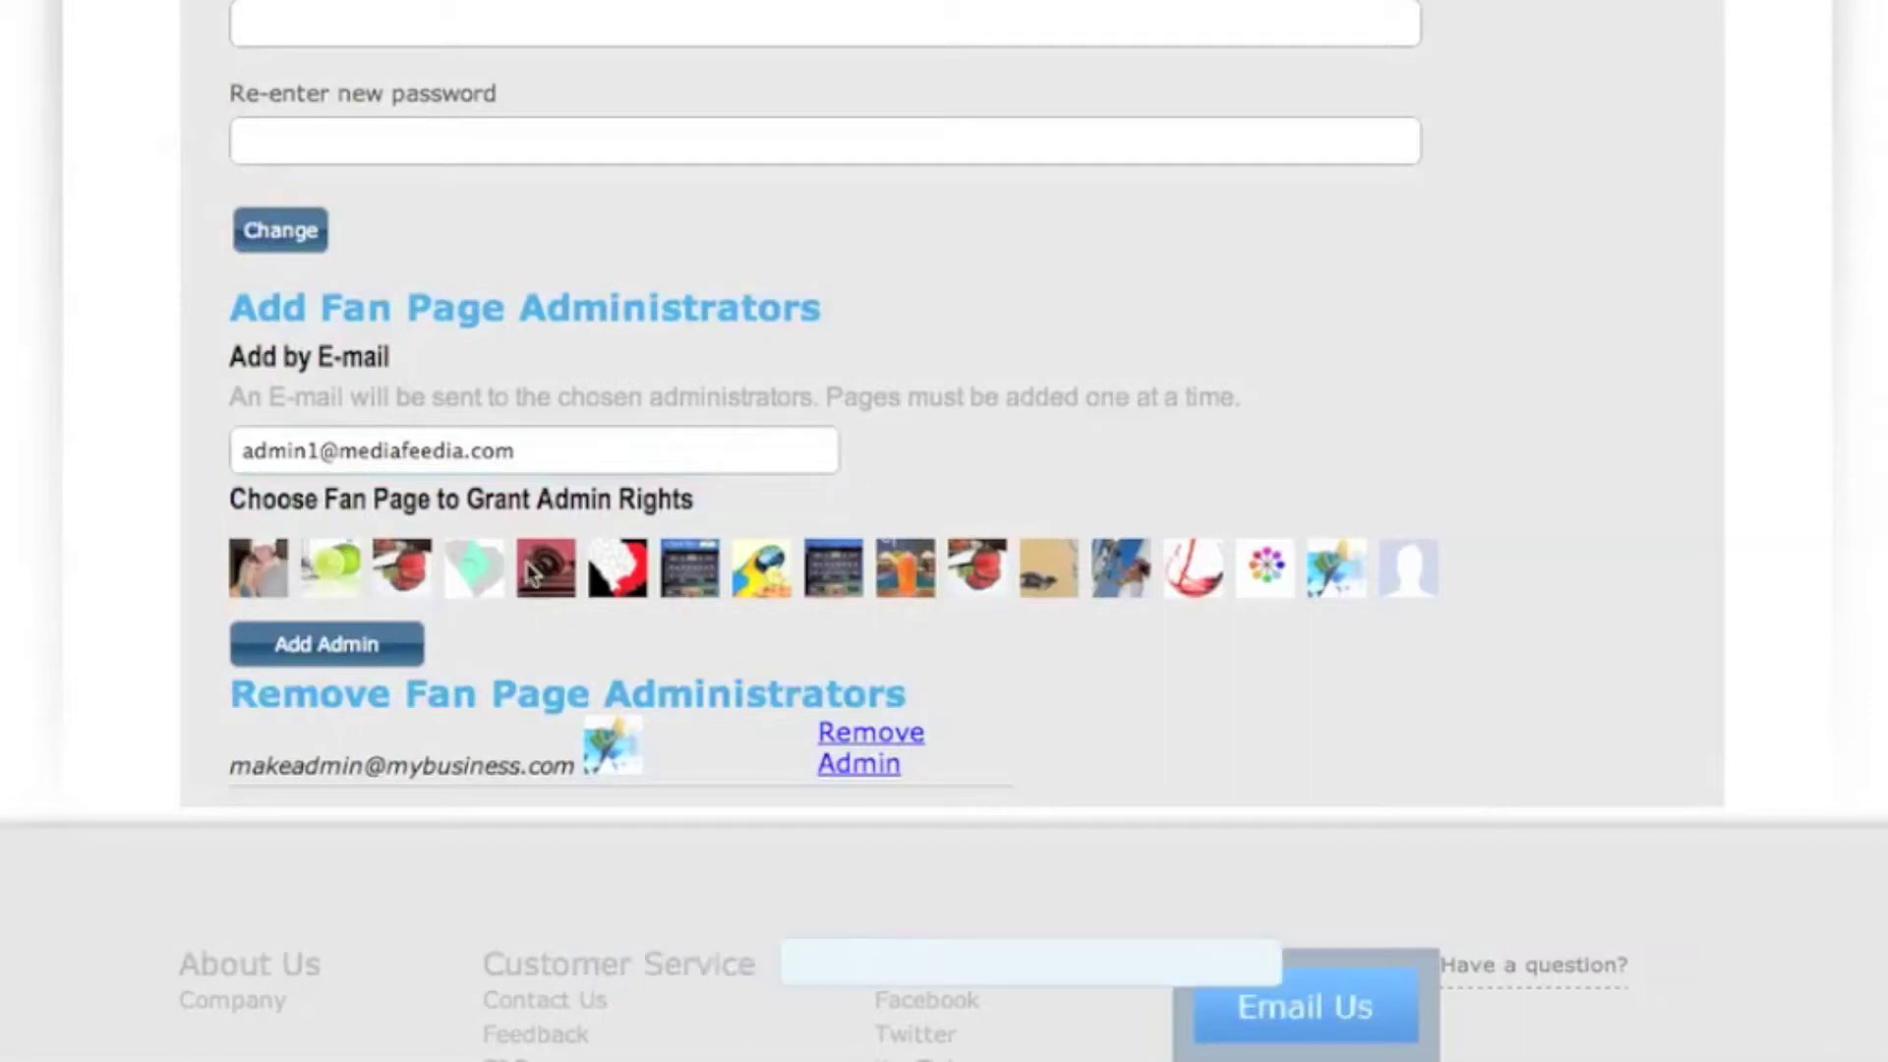
left_click(326, 644)
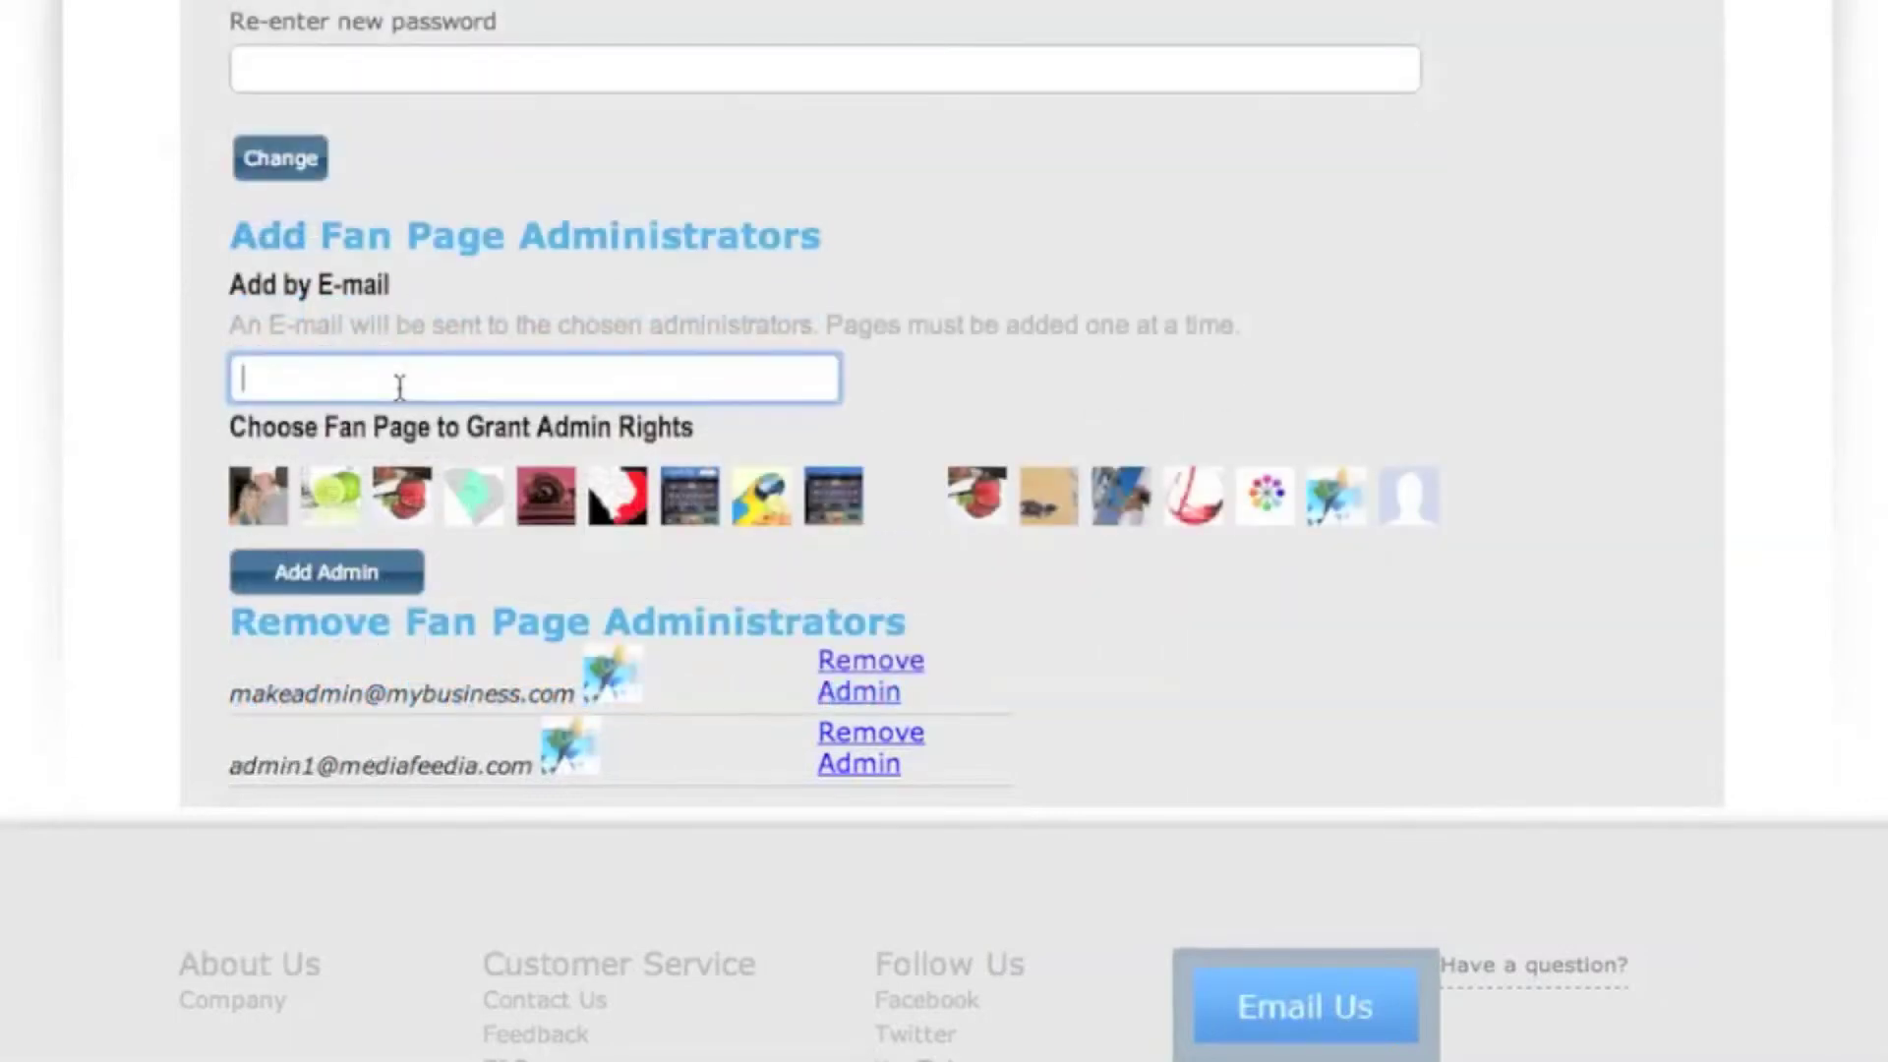
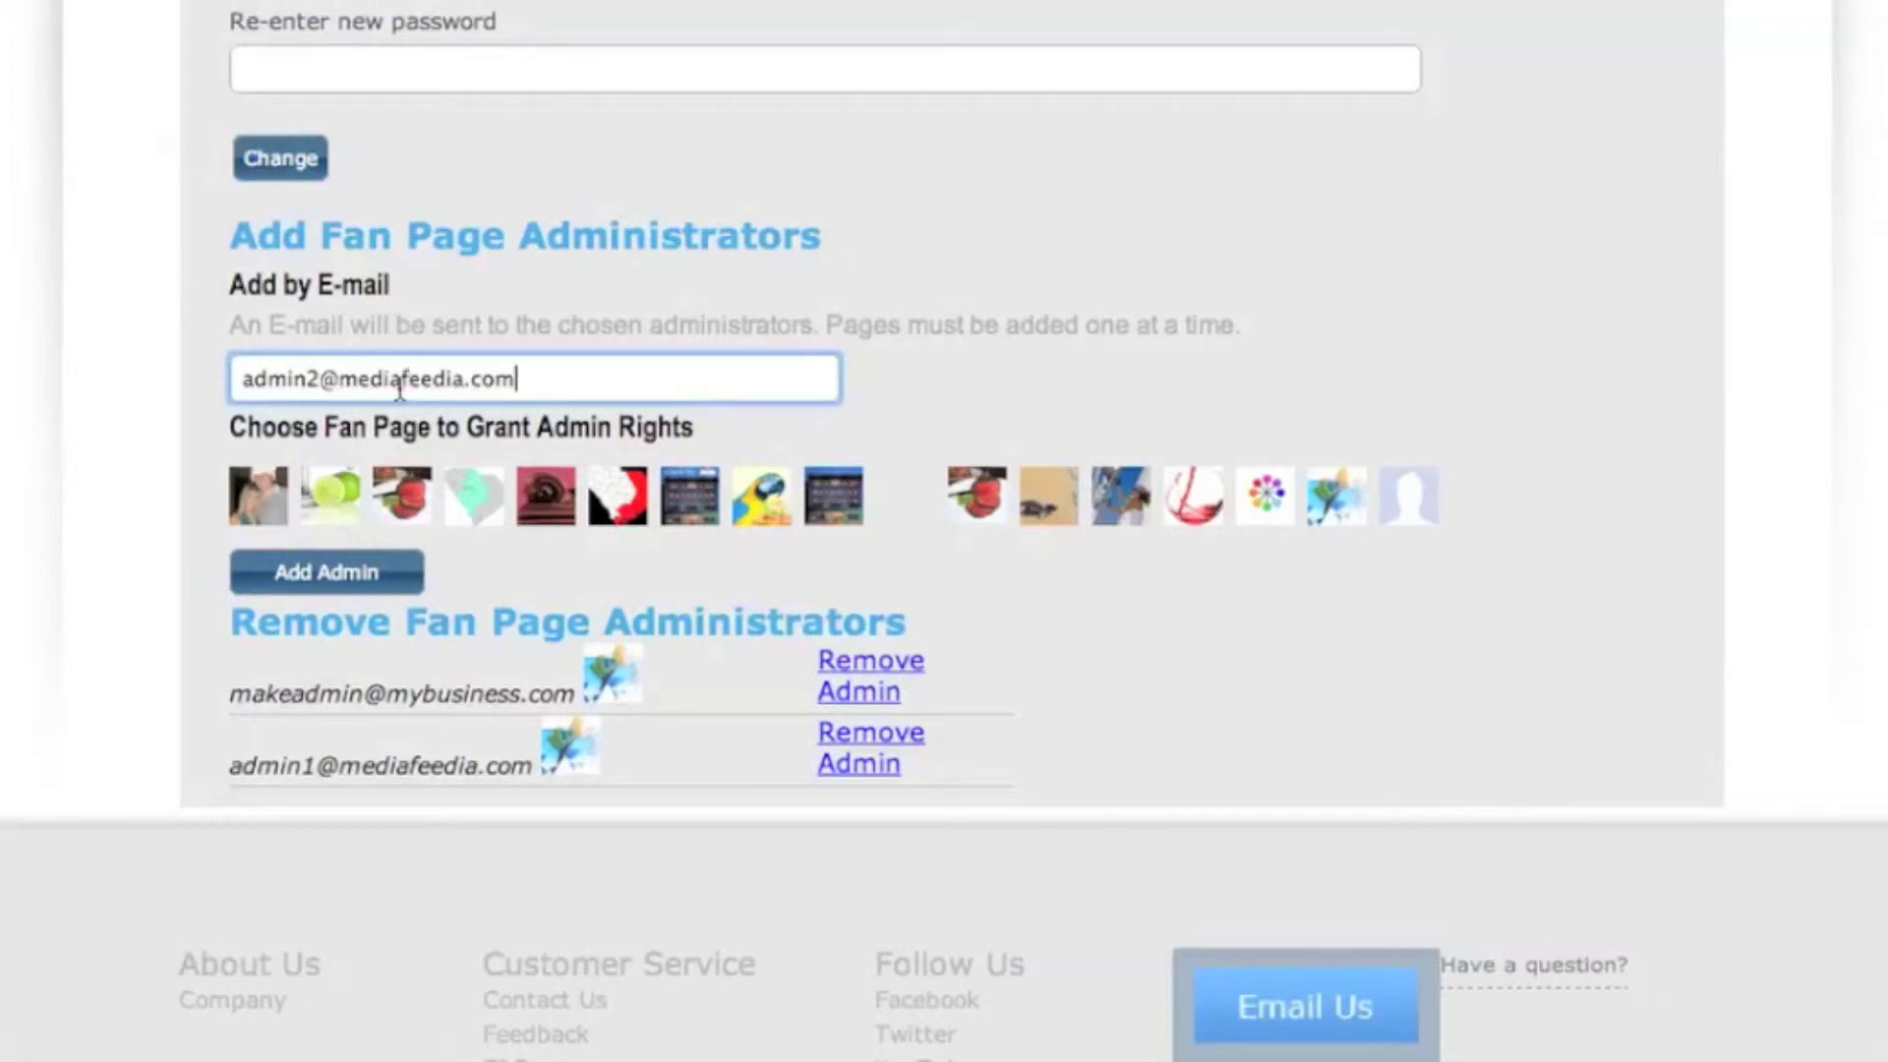
key("Tab")
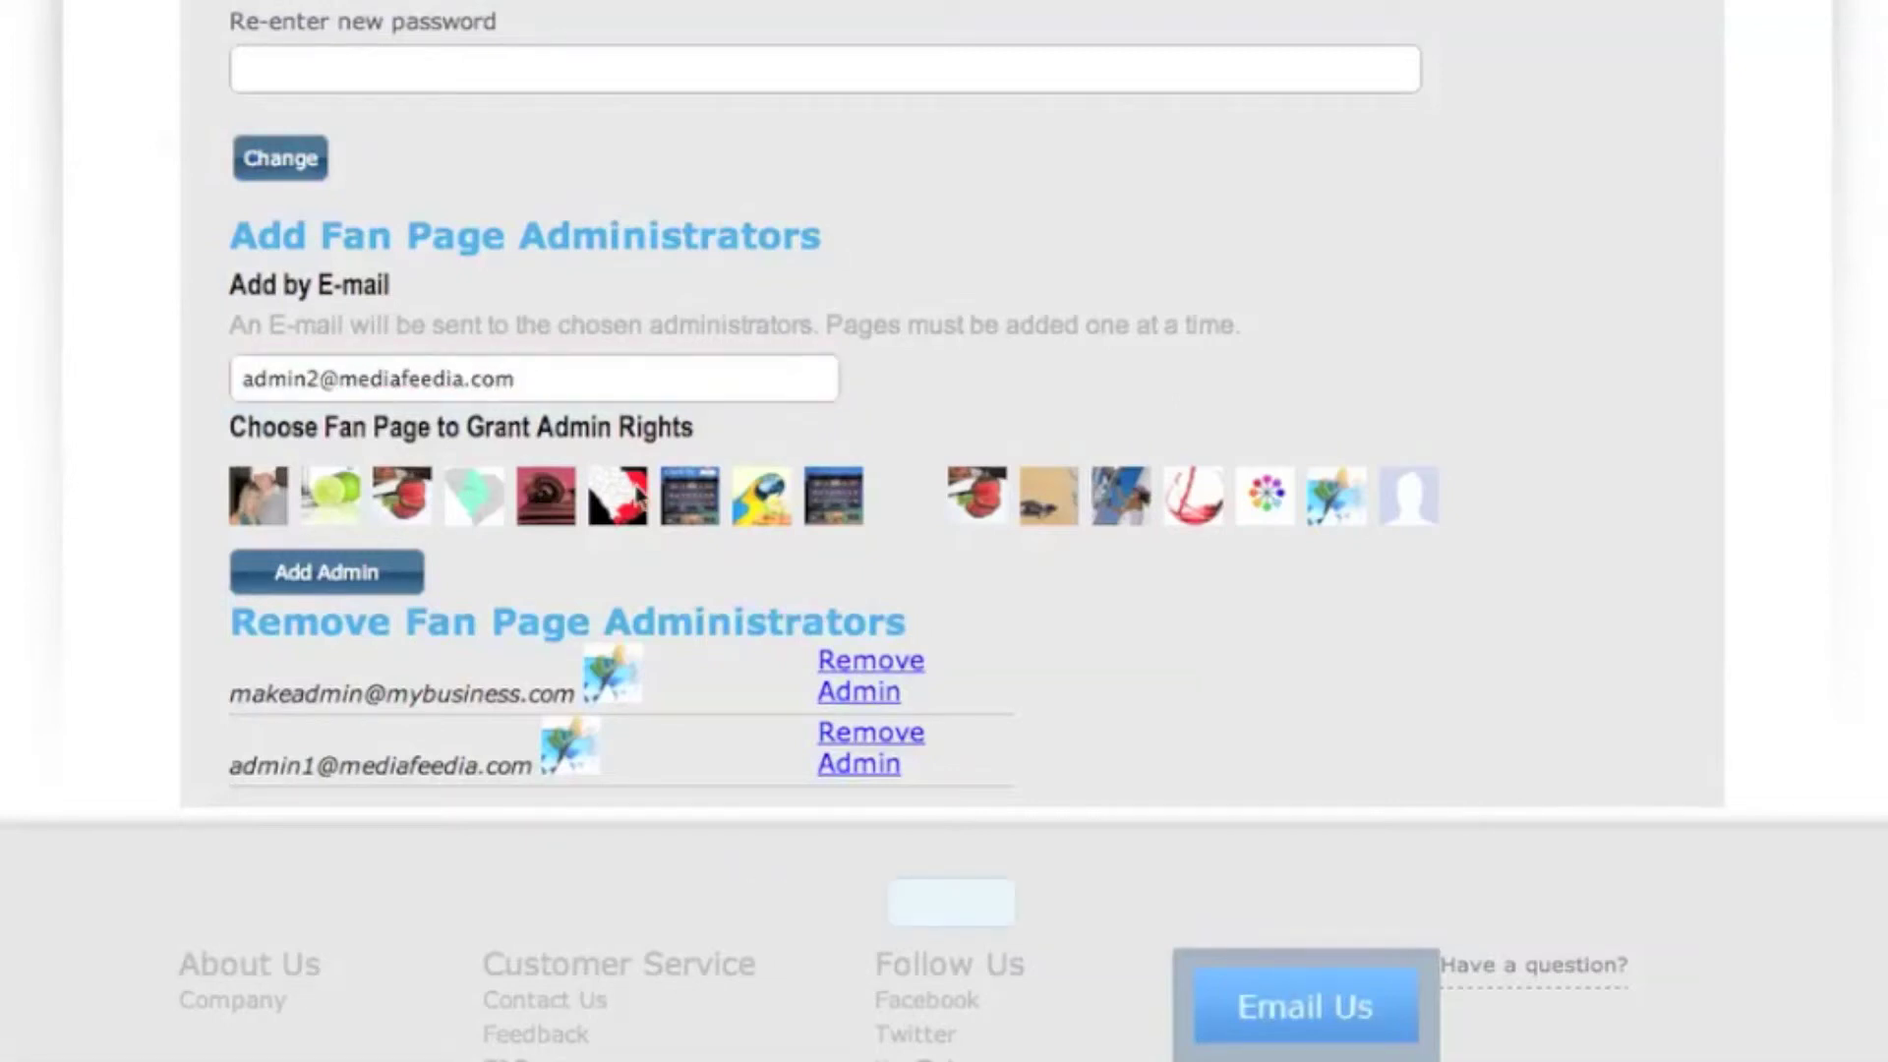
left_click(1409, 498)
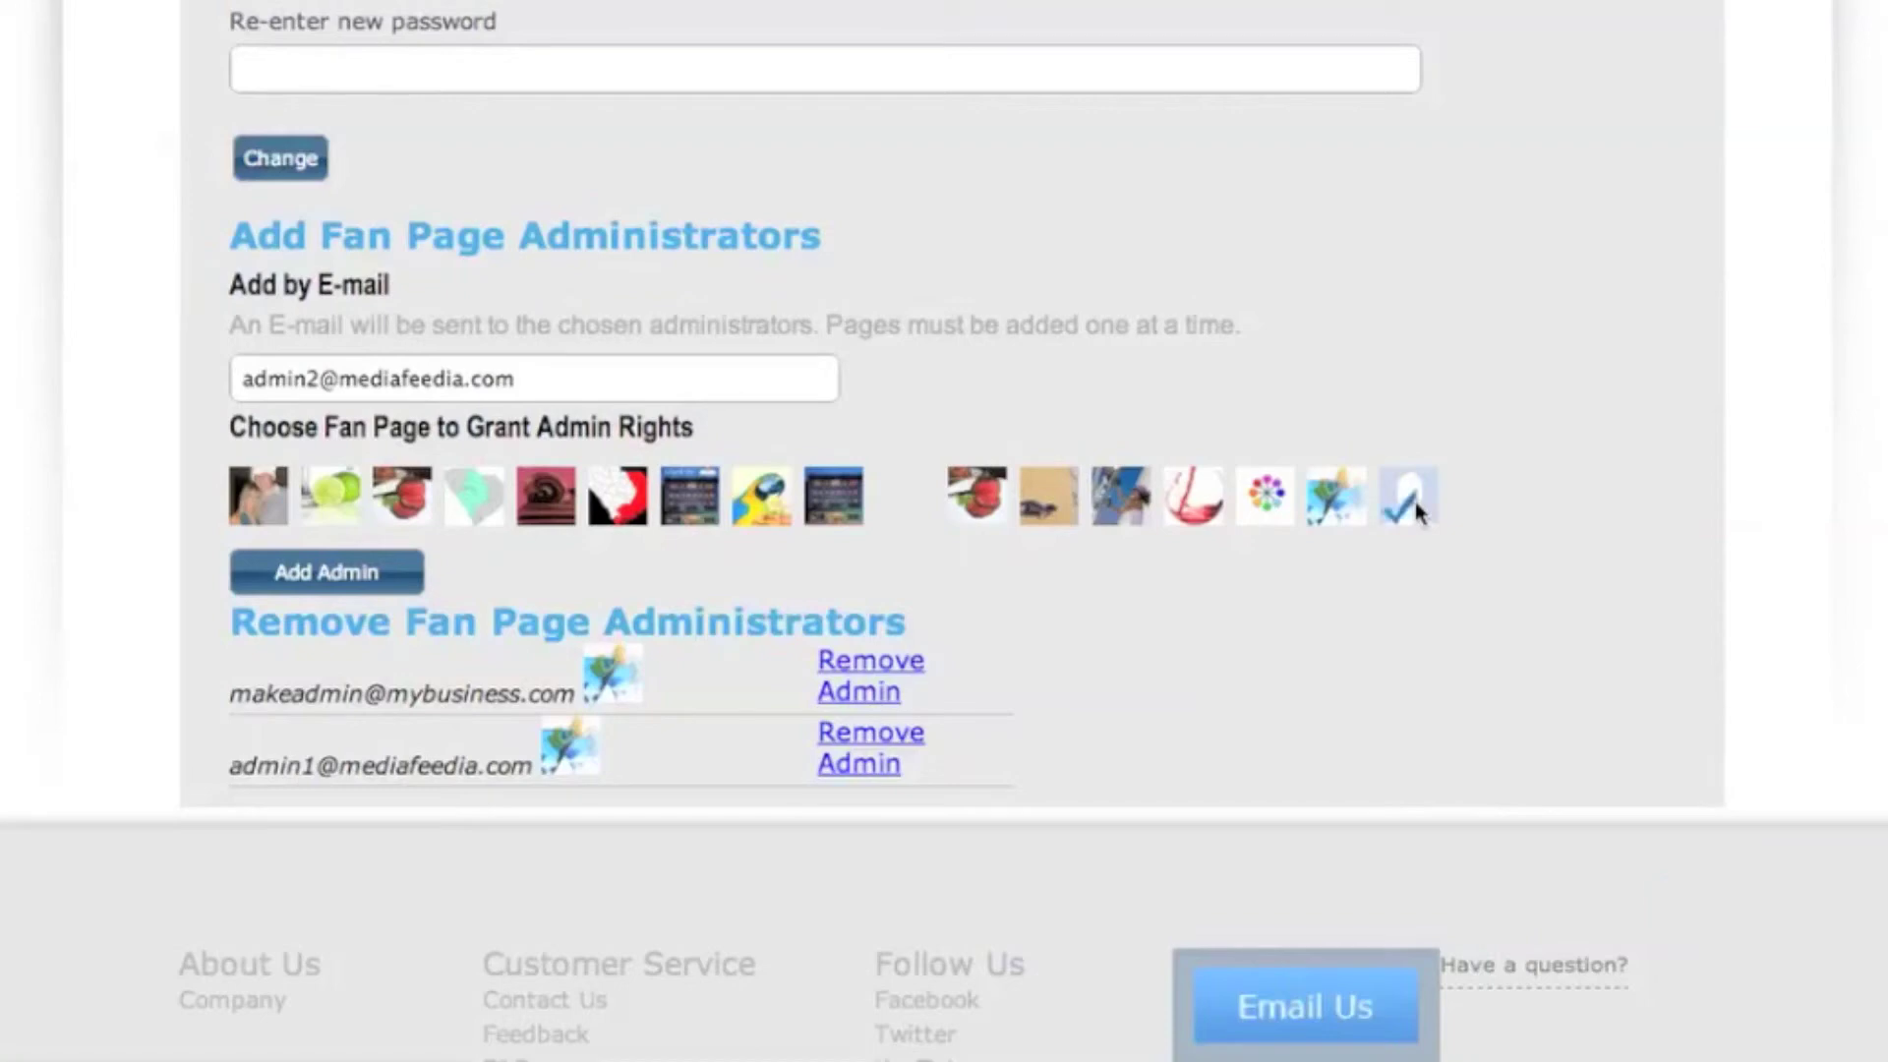
left_click(372, 589)
scroll(945, 591, "down", 10)
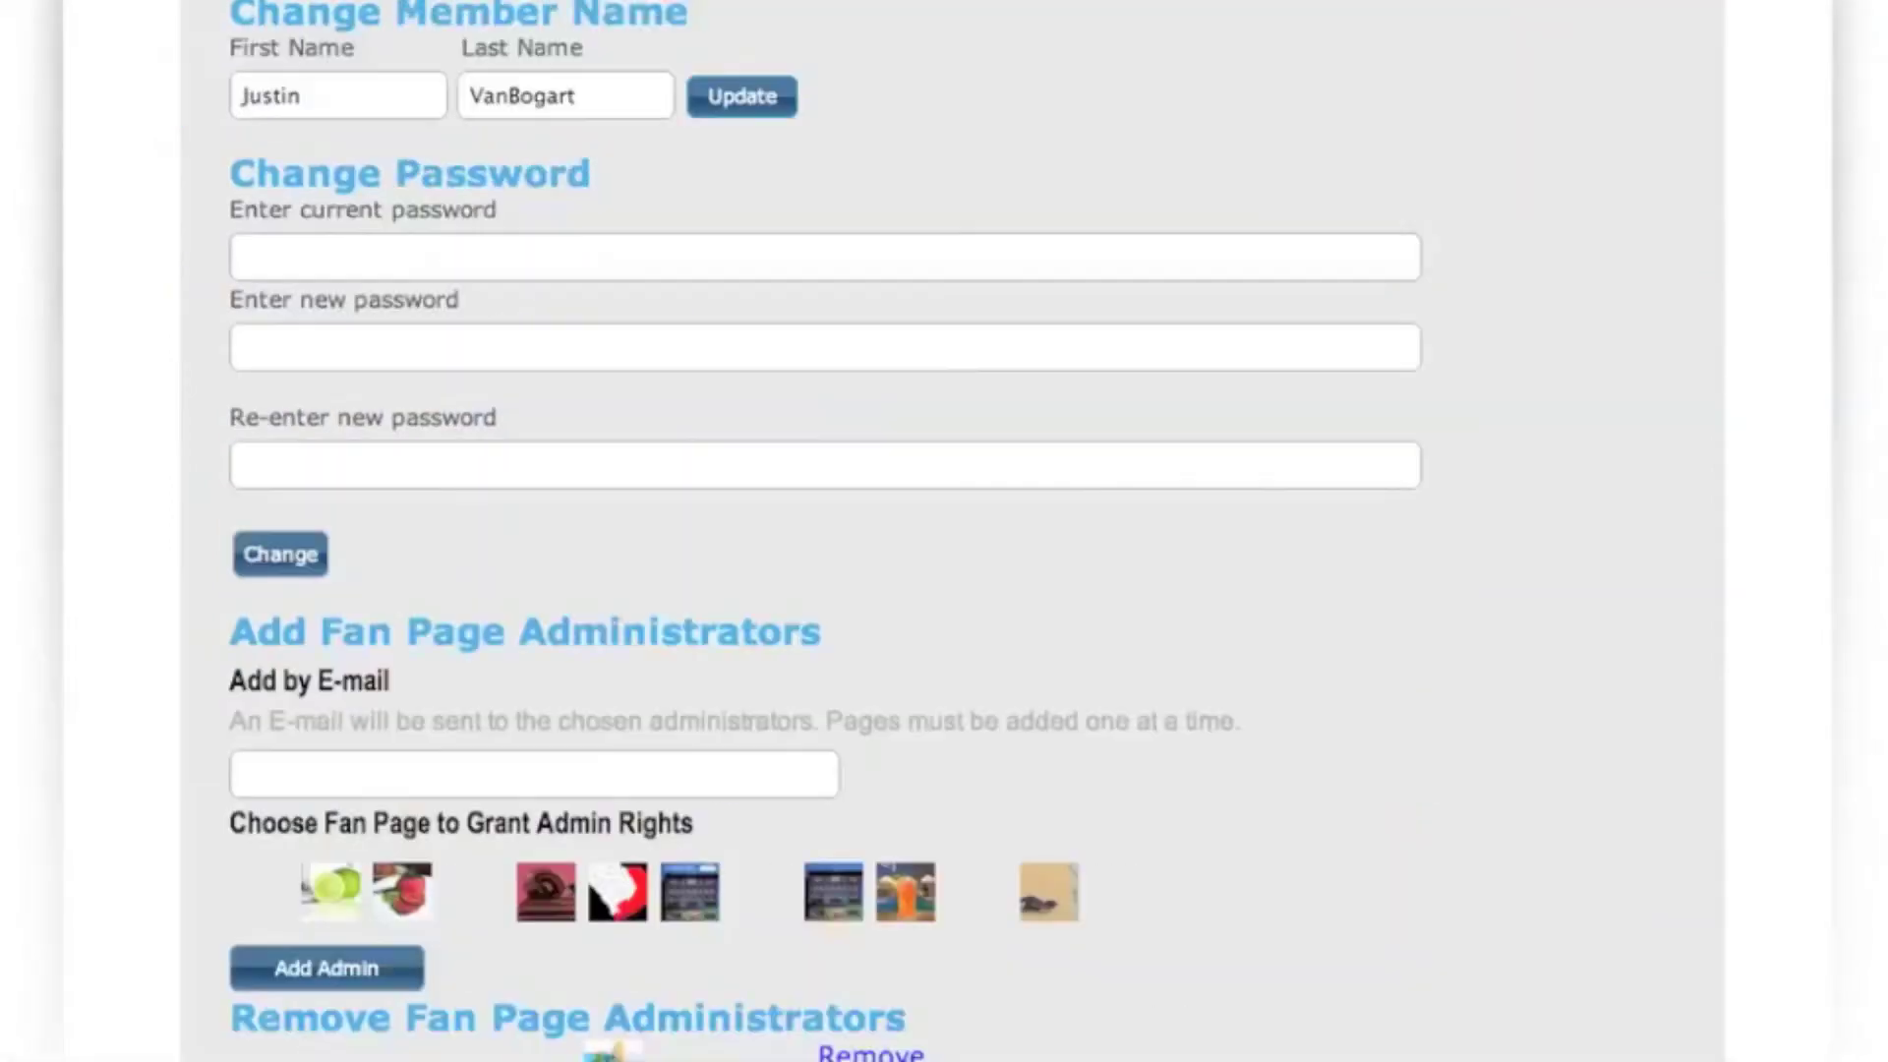